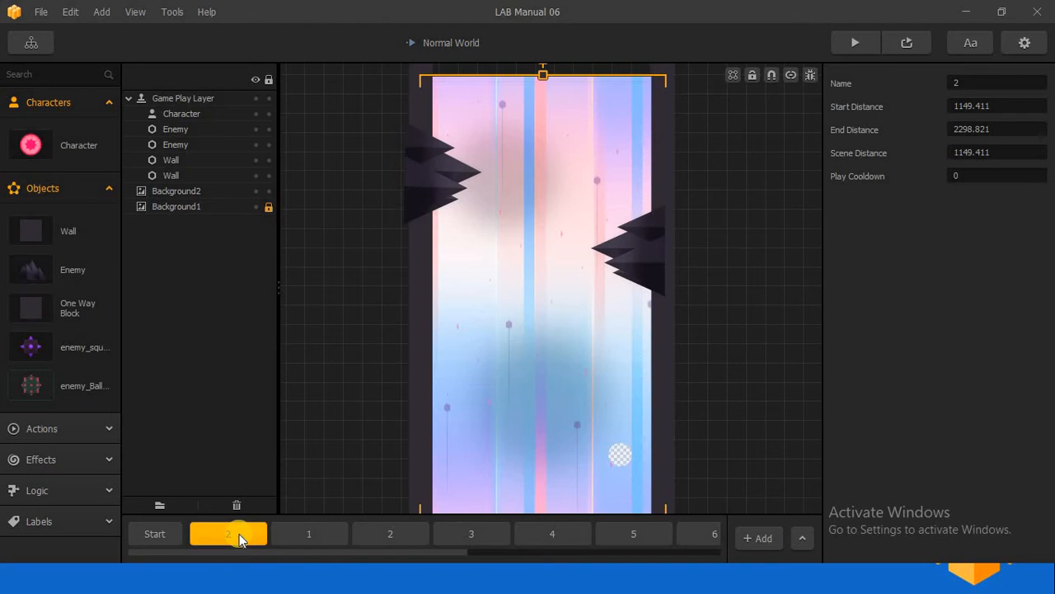
- Try the mute and solo toggles on scene 1 and the first scene 2, leaving the first scene 2 soloed
{"action": "mouse_move", "coordinate": [239, 533]}
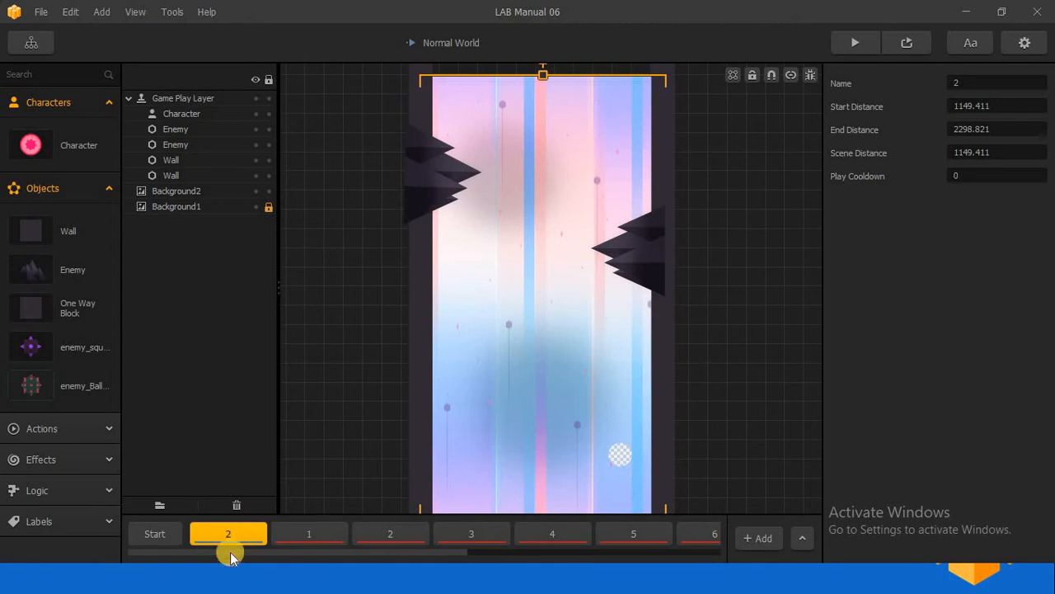
{"action": "left_click", "coordinate": [171, 537]}
{"action": "left_click", "coordinate": [216, 538]}
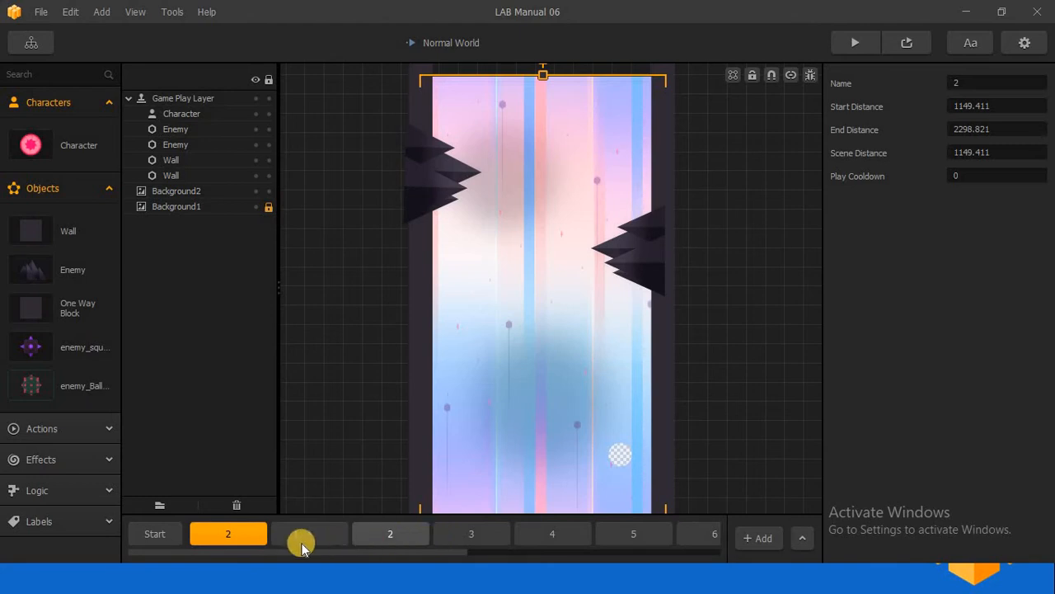
{"action": "left_click", "coordinate": [244, 534]}
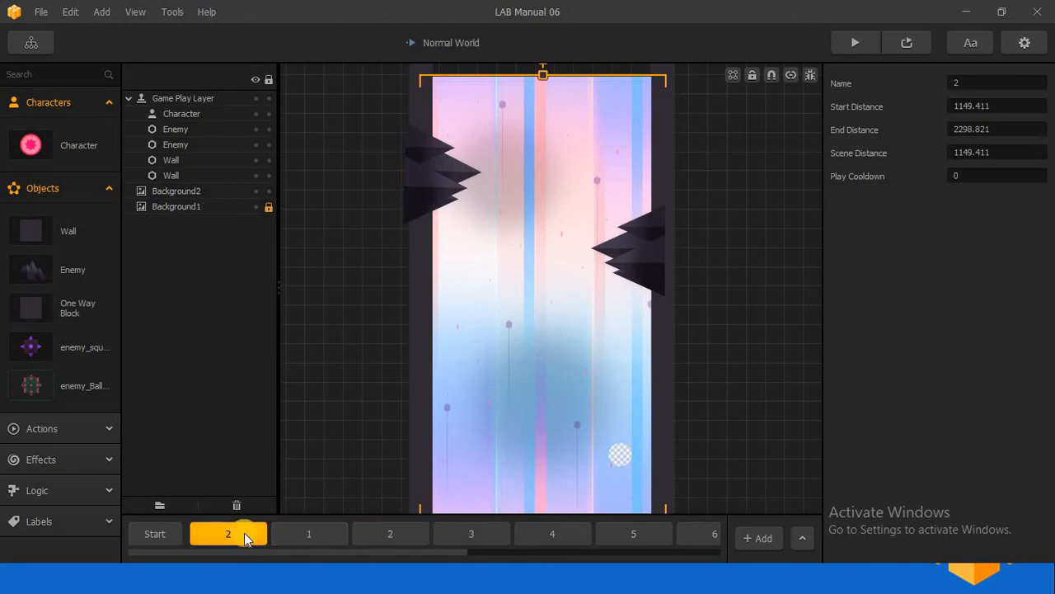
{"action": "left_click", "coordinate": [339, 534]}
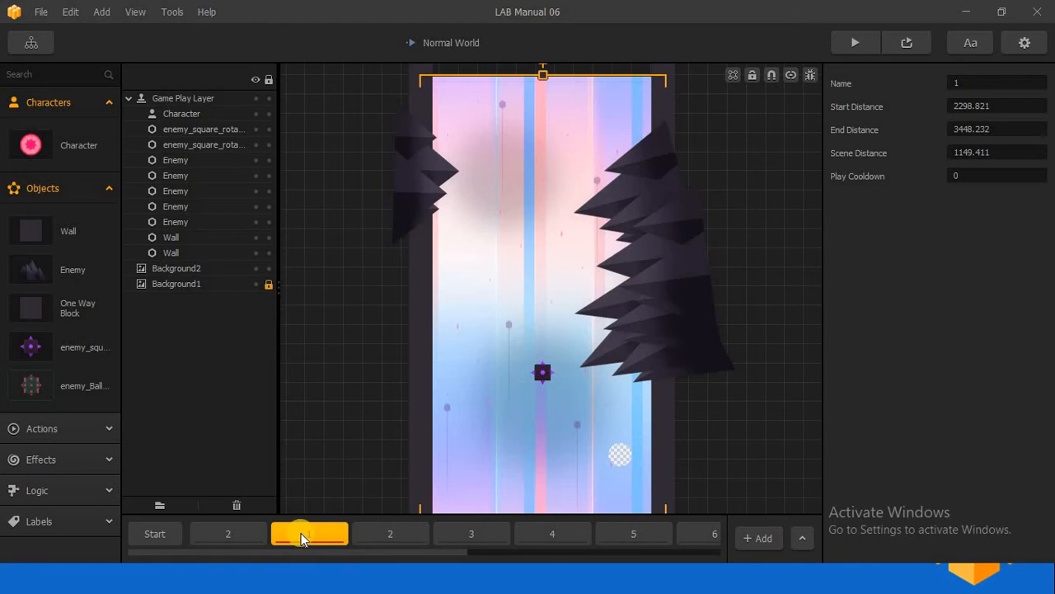
{"action": "left_click", "coordinate": [218, 533]}
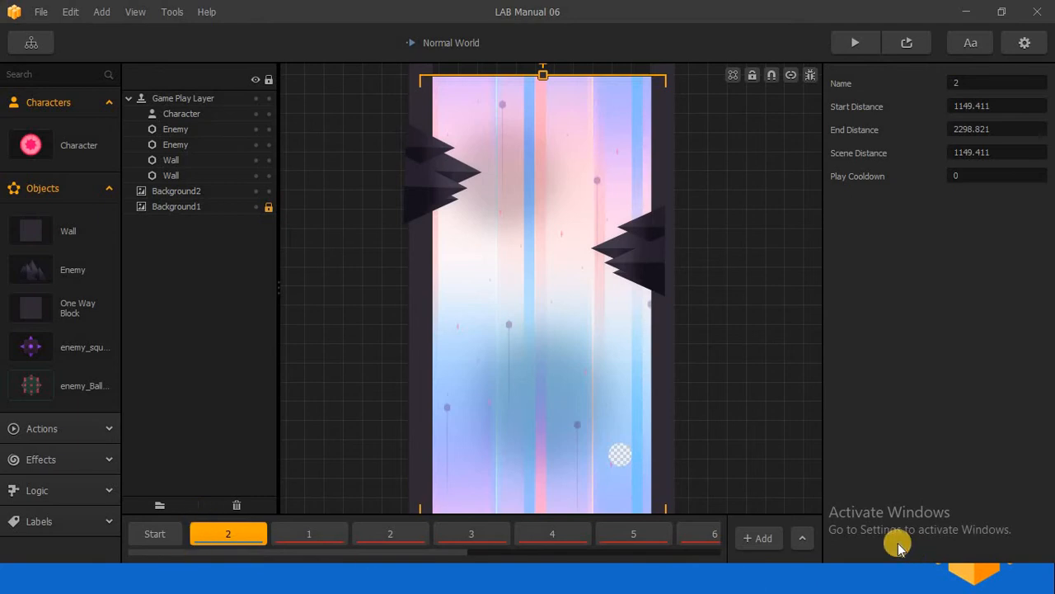
- Expand the Timeline Editor and examine how the scenes are arranged along the distance scale
{"action": "left_click", "coordinate": [810, 538]}
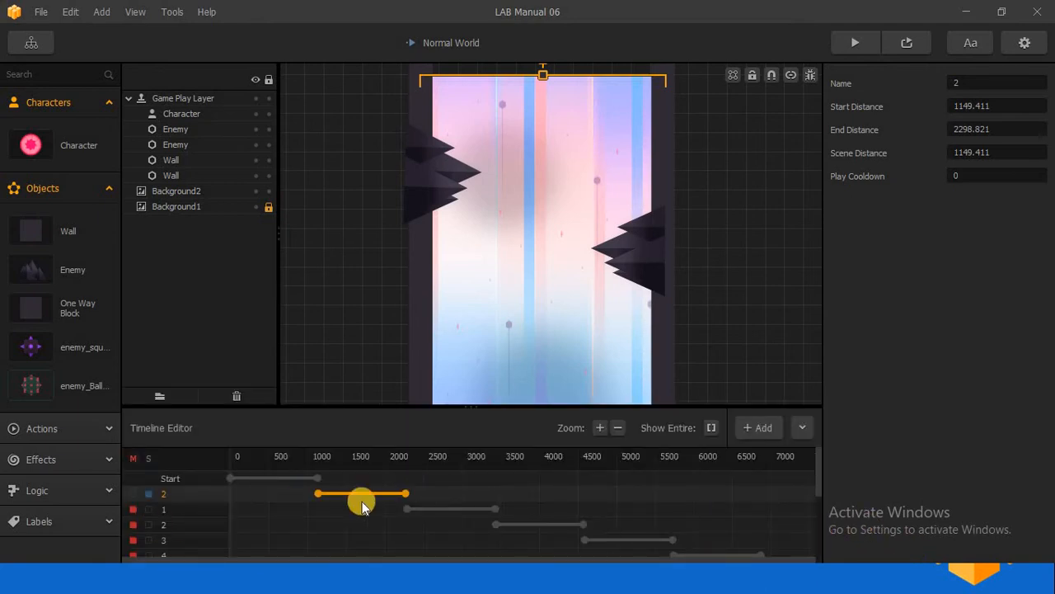
{"action": "scroll", "coordinate": [369, 508], "scroll_direction": "down", "scroll_amount": 1}
{"action": "scroll", "coordinate": [347, 510], "scroll_direction": "up", "scroll_amount": 3}
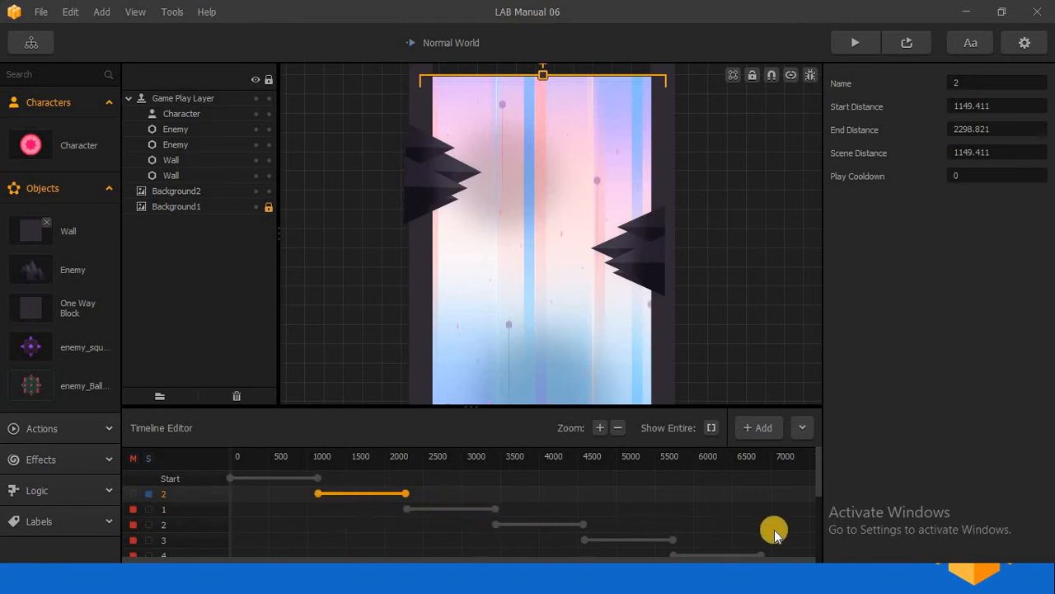
- Randomize the level's scenes, accept the change to all start and end values, and review the scene ranges
{"action": "left_click", "coordinate": [72, 12]}
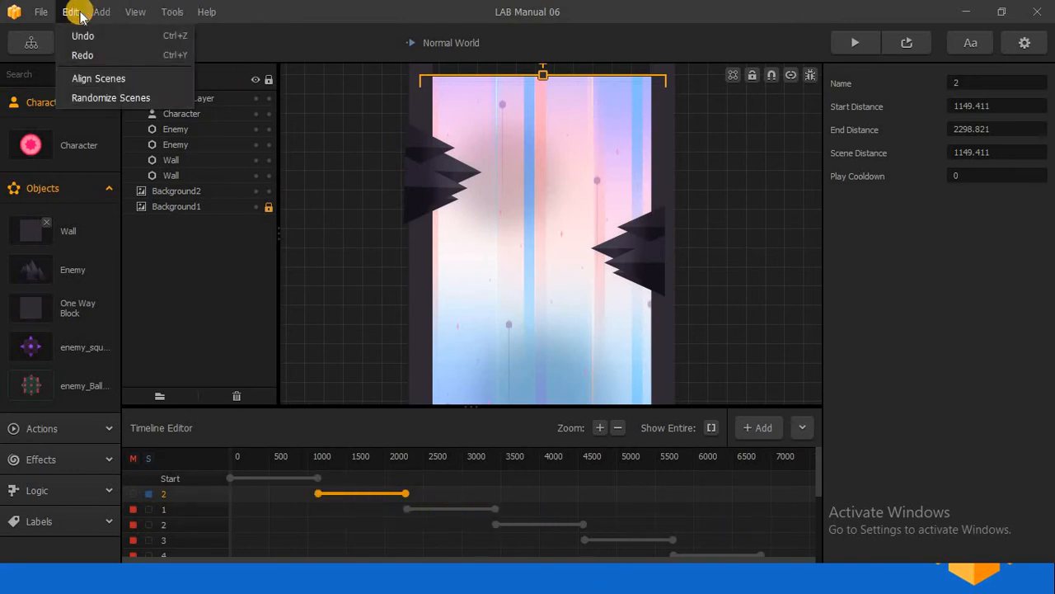
{"action": "left_click", "coordinate": [99, 81]}
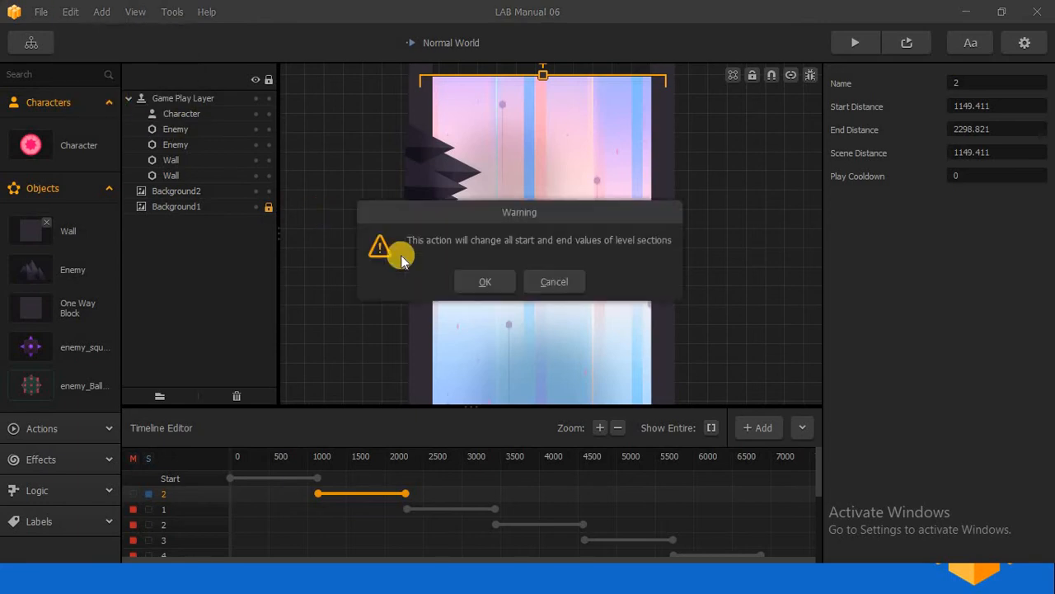
{"action": "left_click", "coordinate": [479, 278]}
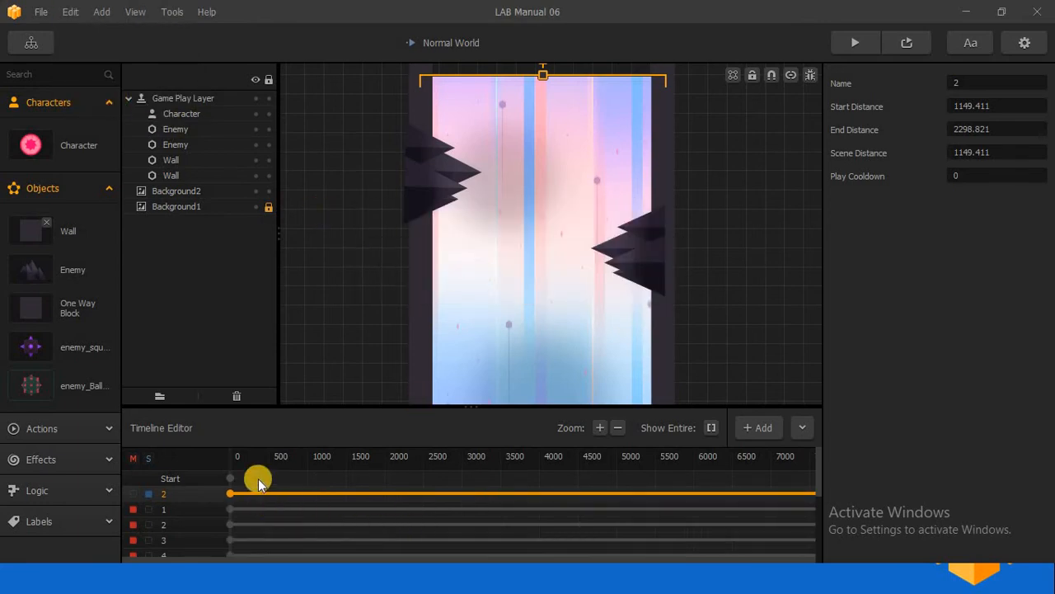
{"action": "scroll", "coordinate": [258, 478], "scroll_direction": "down", "scroll_amount": 3}
{"action": "scroll", "coordinate": [263, 478], "scroll_direction": "up", "scroll_amount": 3}
{"action": "scroll", "coordinate": [264, 531], "scroll_direction": "down", "scroll_amount": 3}
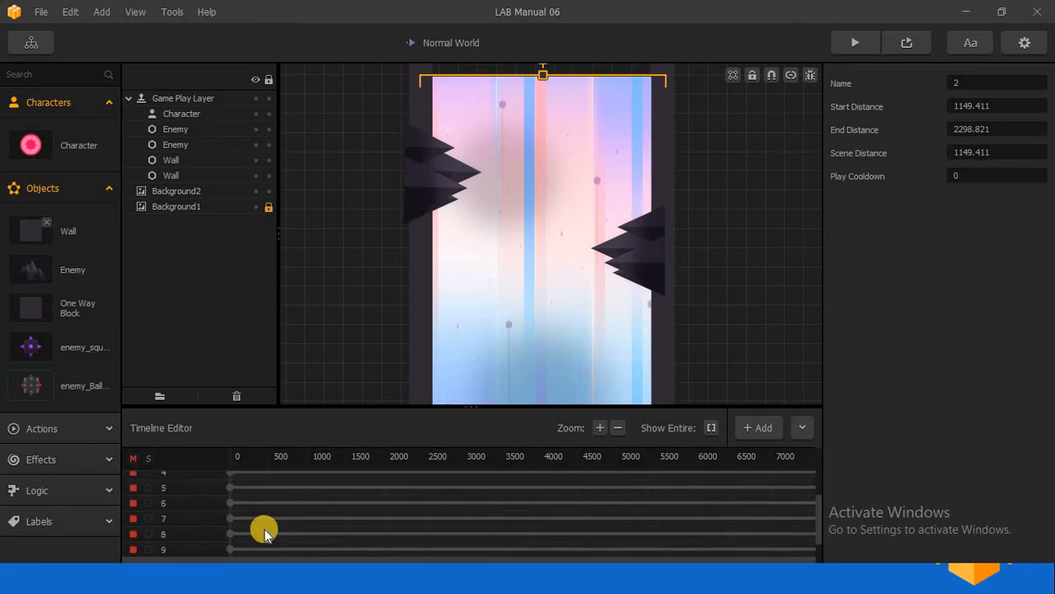
{"action": "scroll", "coordinate": [263, 525], "scroll_direction": "down", "scroll_amount": 1}
{"action": "scroll", "coordinate": [260, 520], "scroll_direction": "up", "scroll_amount": 5}
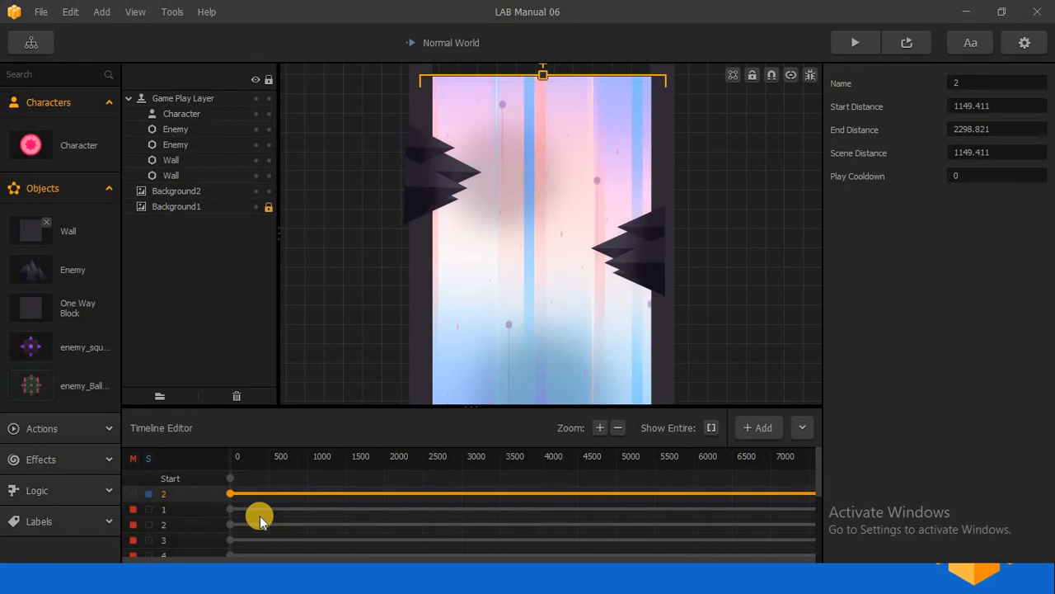
- Align the scenes in sequence, accept the change, check their ranges, and collapse the Timeline Editor
{"action": "left_click", "coordinate": [82, 15]}
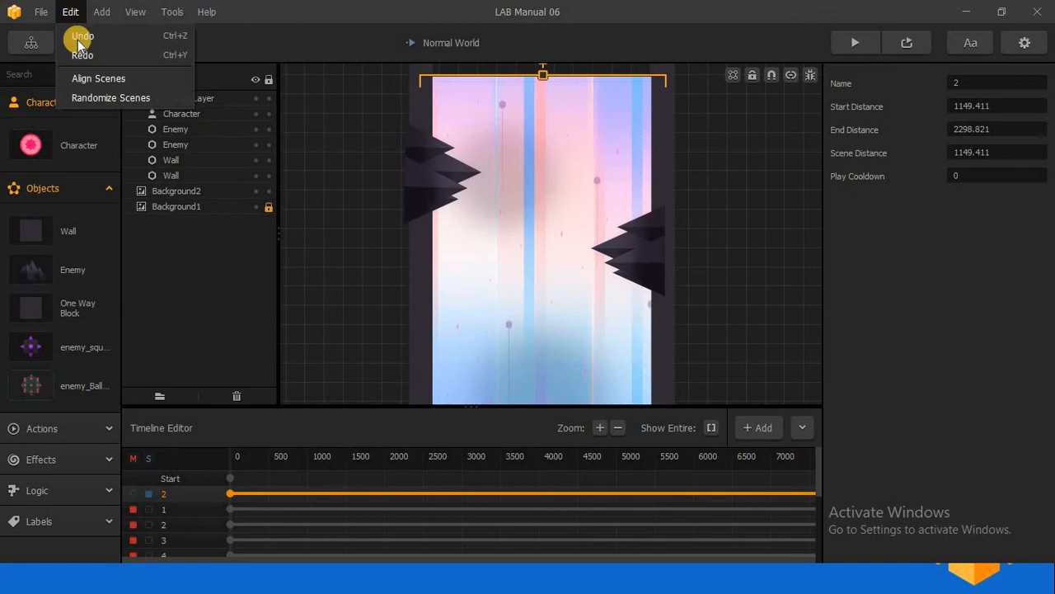
{"action": "left_click", "coordinate": [107, 77]}
{"action": "left_click", "coordinate": [490, 277]}
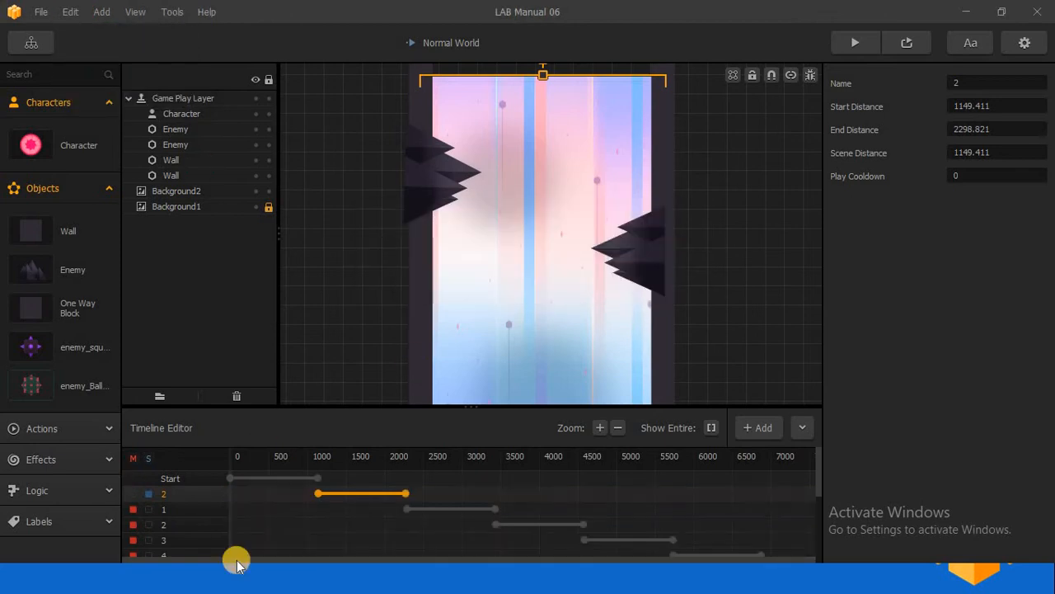
{"action": "scroll", "coordinate": [329, 485], "scroll_direction": "down", "scroll_amount": 2}
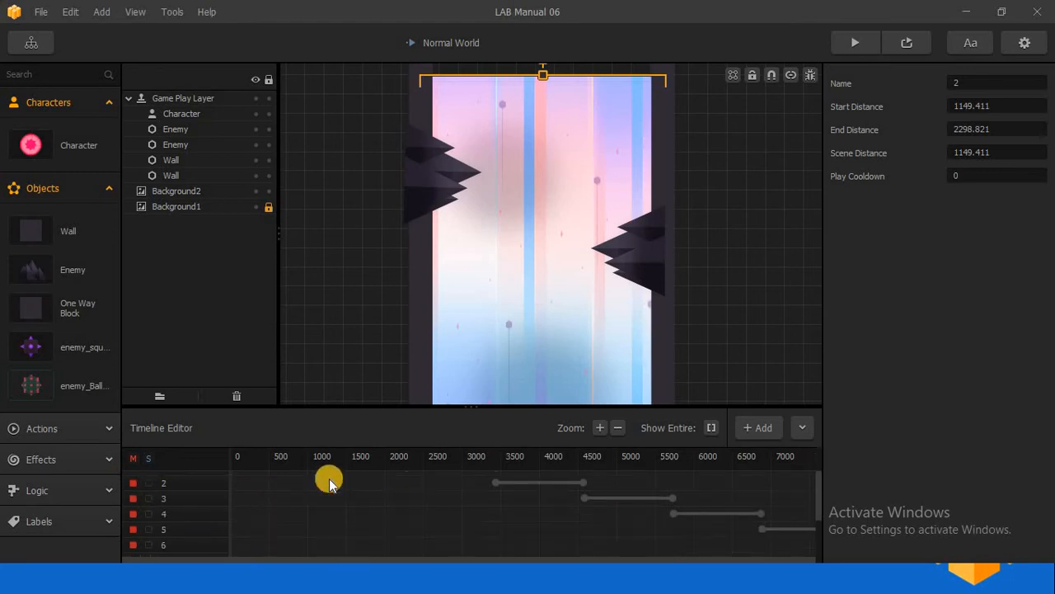
{"action": "scroll", "coordinate": [329, 485], "scroll_direction": "up", "scroll_amount": 2}
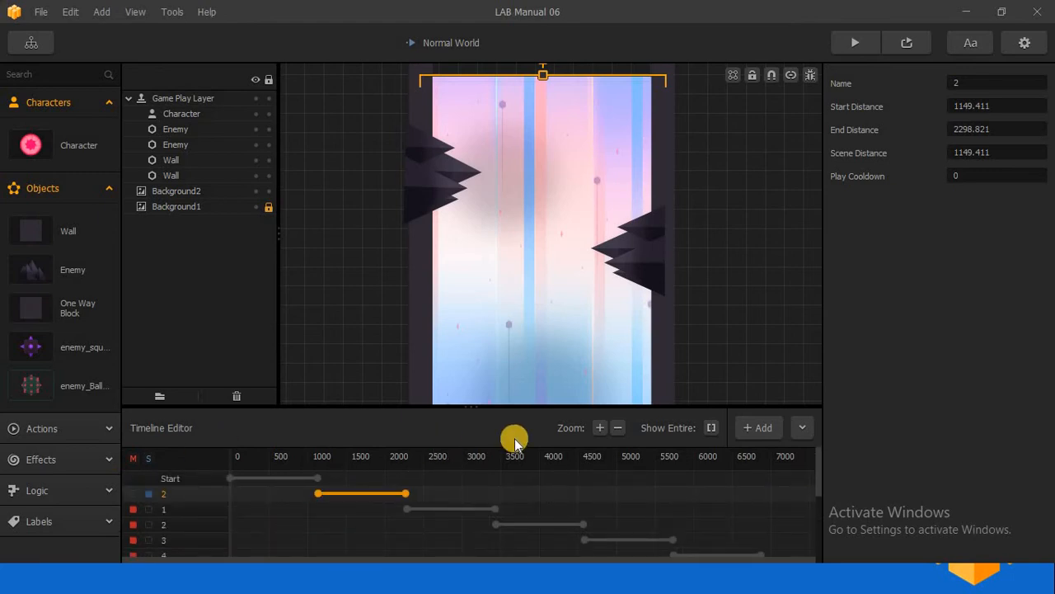
{"action": "left_click", "coordinate": [803, 428]}
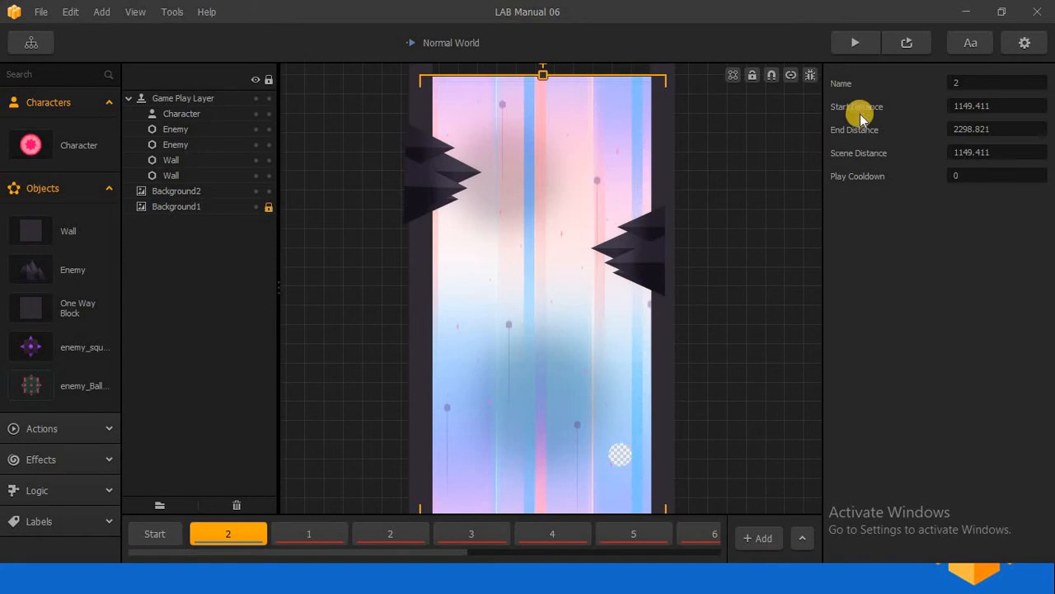
- End the slideshow and switch to the Graphics copy folder in File Explorer
{"action": "left_click", "coordinate": [994, 11]}
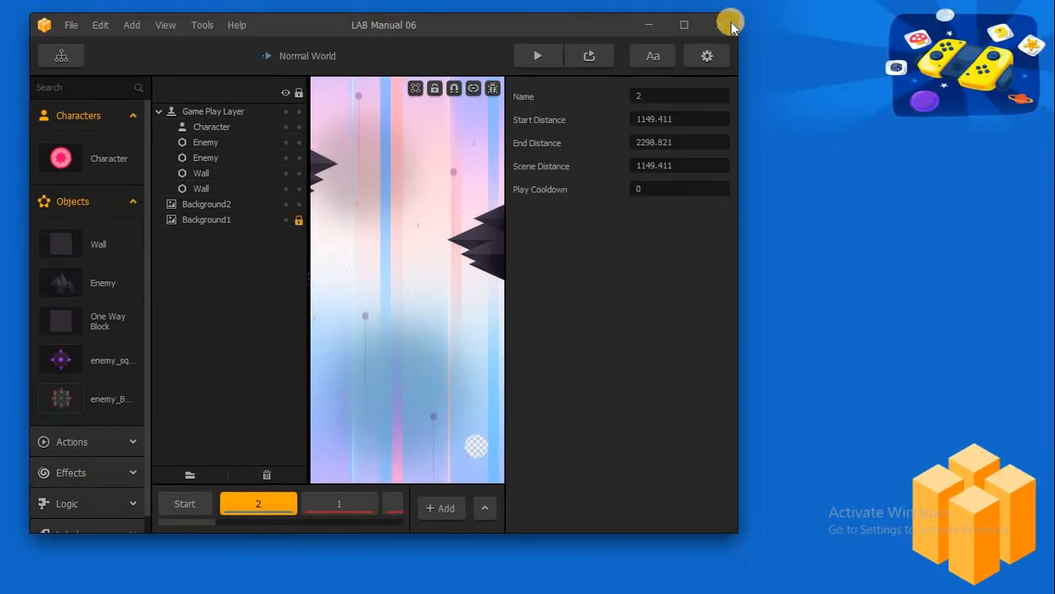
{"action": "left_click", "coordinate": [680, 19]}
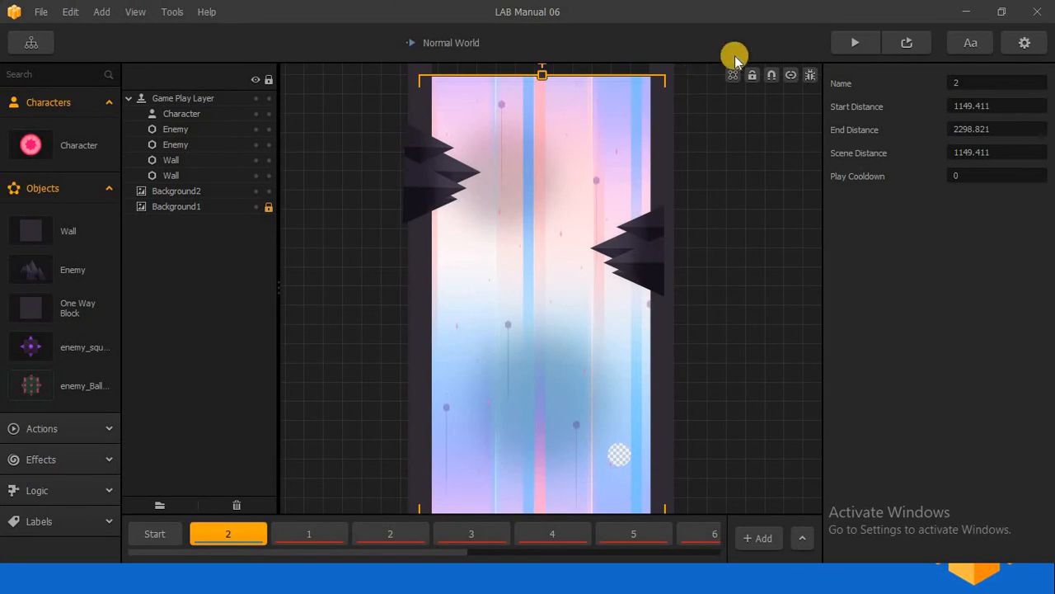
{"action": "left_click", "coordinate": [965, 14]}
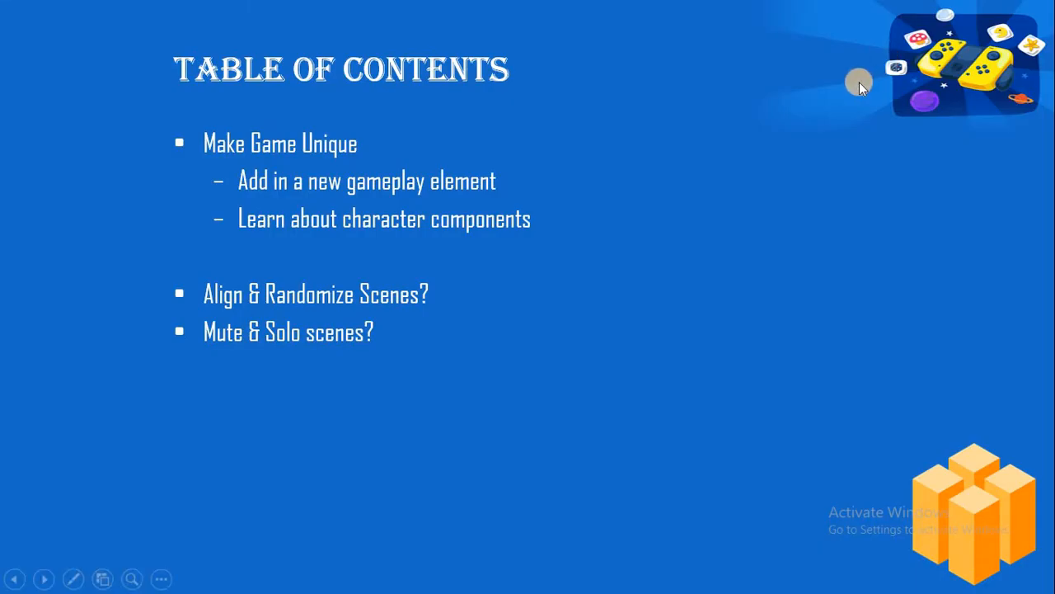
{"action": "key", "text": "Escape"}
{"action": "key", "text": "alt+Tab"}
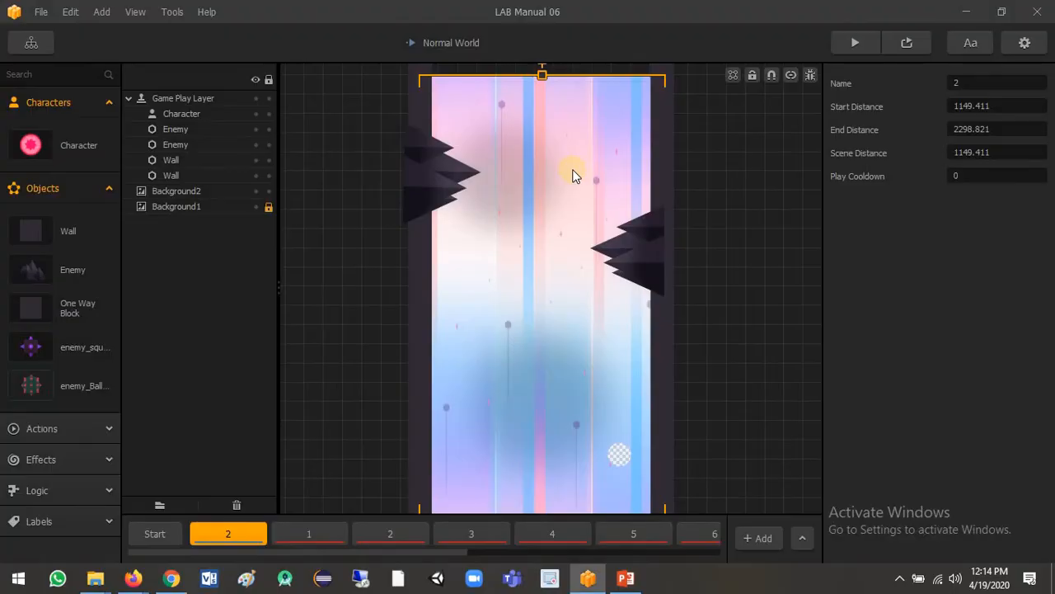
{"action": "key", "text": "alt+Tab"}
{"action": "key", "text": "alt+Tab"}
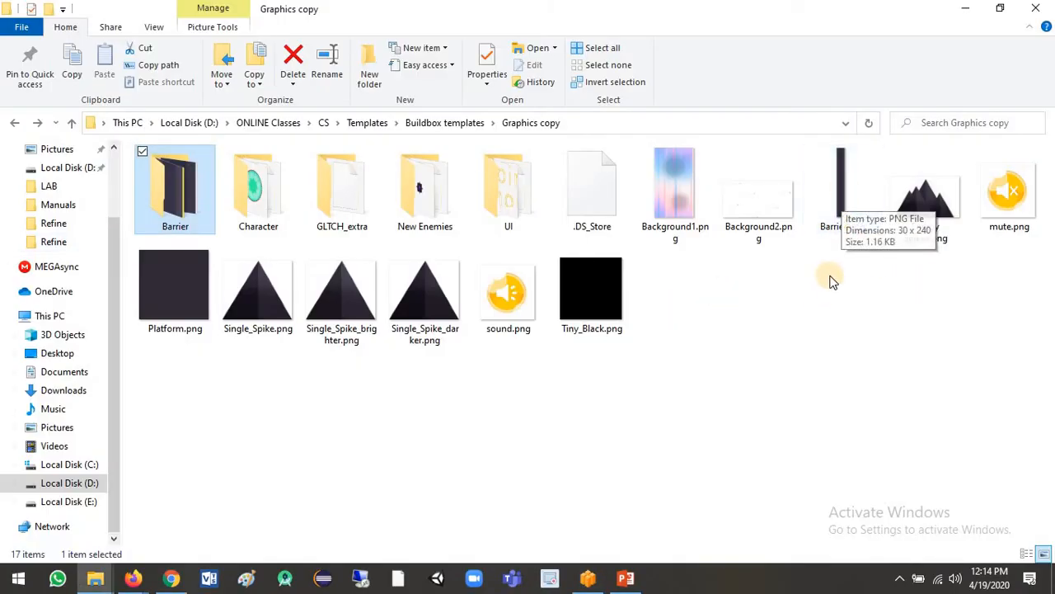
- Import the barrier image from the Graphics copy folder as an object and place it in the lower middle of the scene
{"action": "left_click", "coordinate": [845, 188]}
{"action": "left_click_drag", "start_coordinate": [796, 279], "coordinate": [680, 218]}
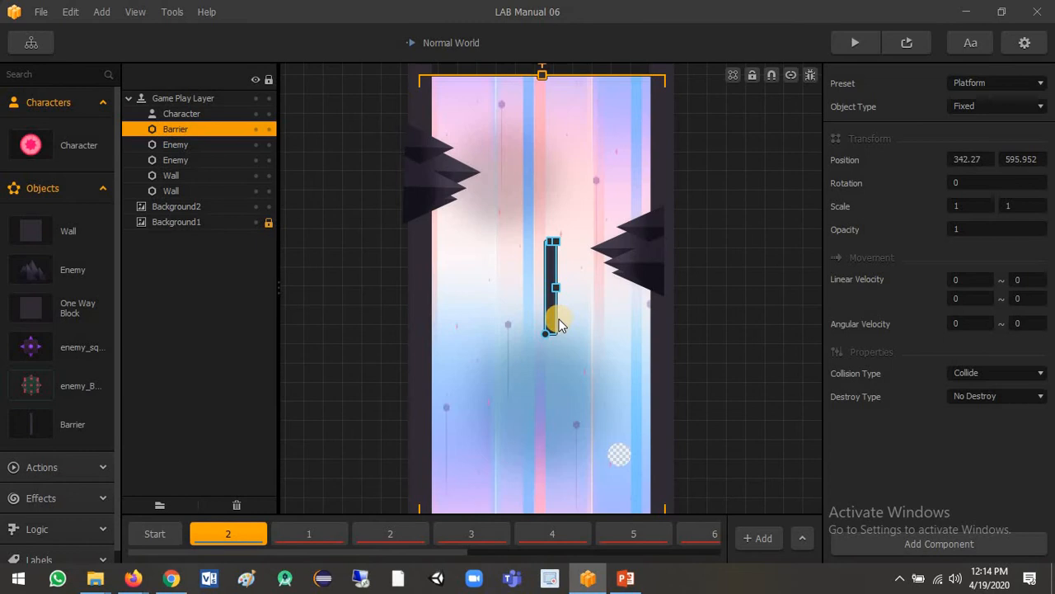
{"action": "left_click_drag", "start_coordinate": [558, 324], "coordinate": [546, 447]}
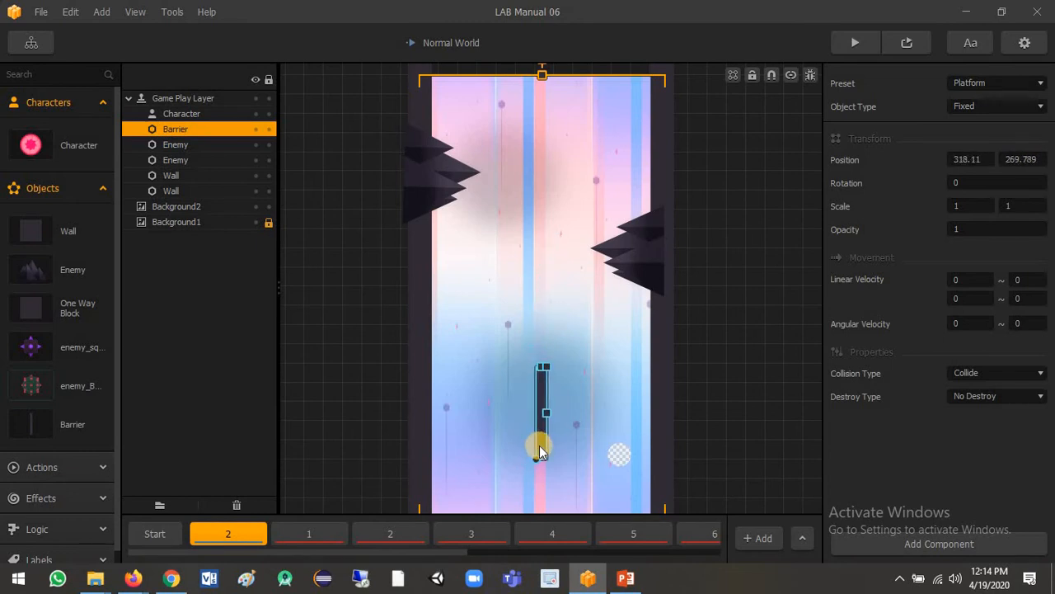
- Duplicate the barrier and position the two copies one above the other at about (296, 835) and (296, 322)
{"action": "left_click_drag", "start_coordinate": [540, 446], "coordinate": [558, 176]}
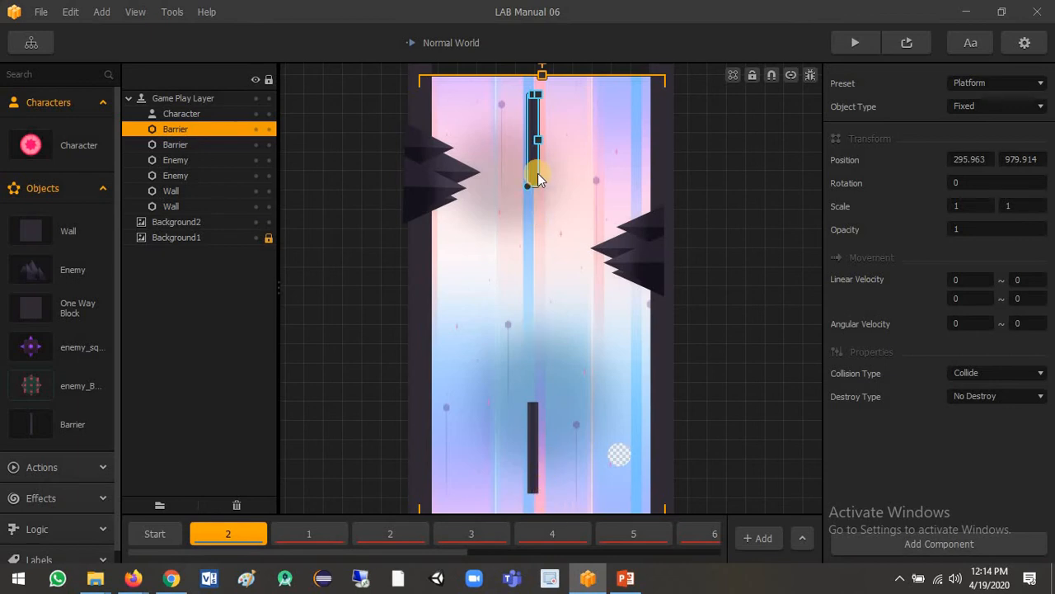
{"action": "left_click_drag", "start_coordinate": [535, 172], "coordinate": [530, 229]}
{"action": "left_click_drag", "start_coordinate": [533, 430], "coordinate": [536, 388]}
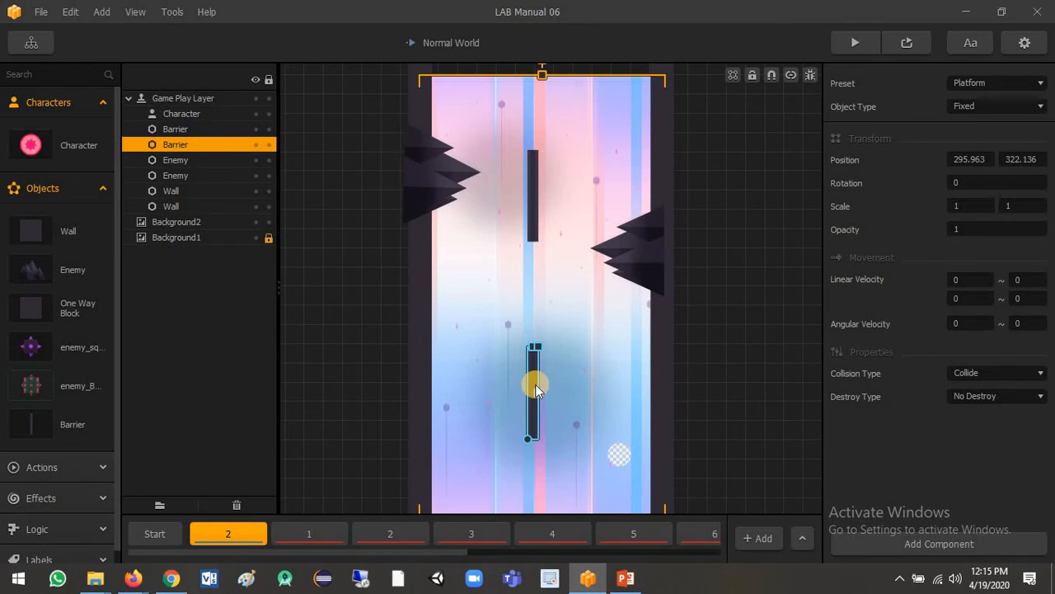
- Set the preset of both barriers in the scene to Enemy
{"action": "left_click", "coordinate": [1016, 83]}
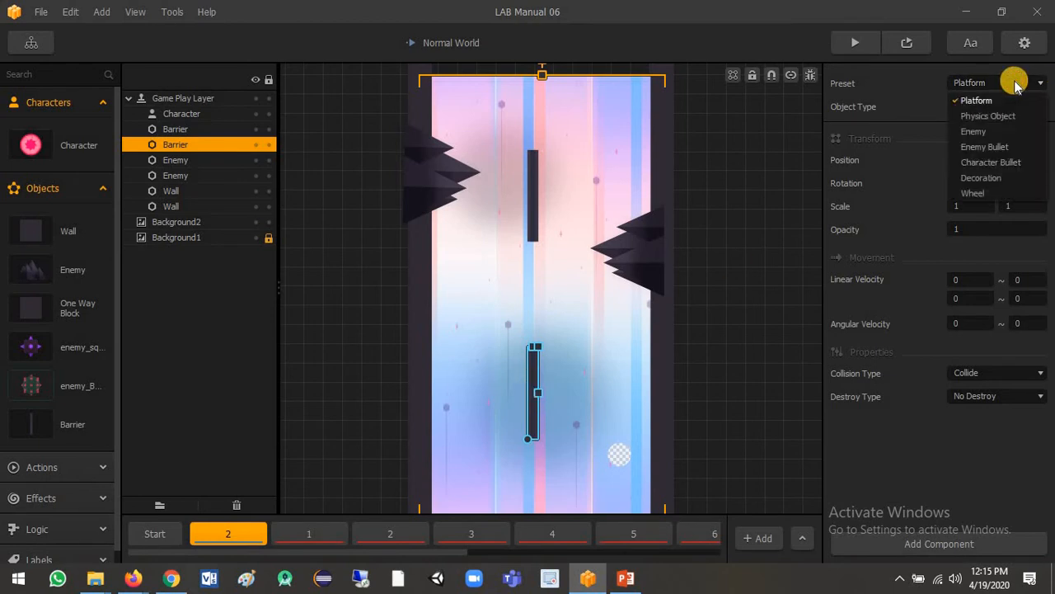
{"action": "left_click", "coordinate": [971, 131]}
{"action": "left_click", "coordinate": [532, 201]}
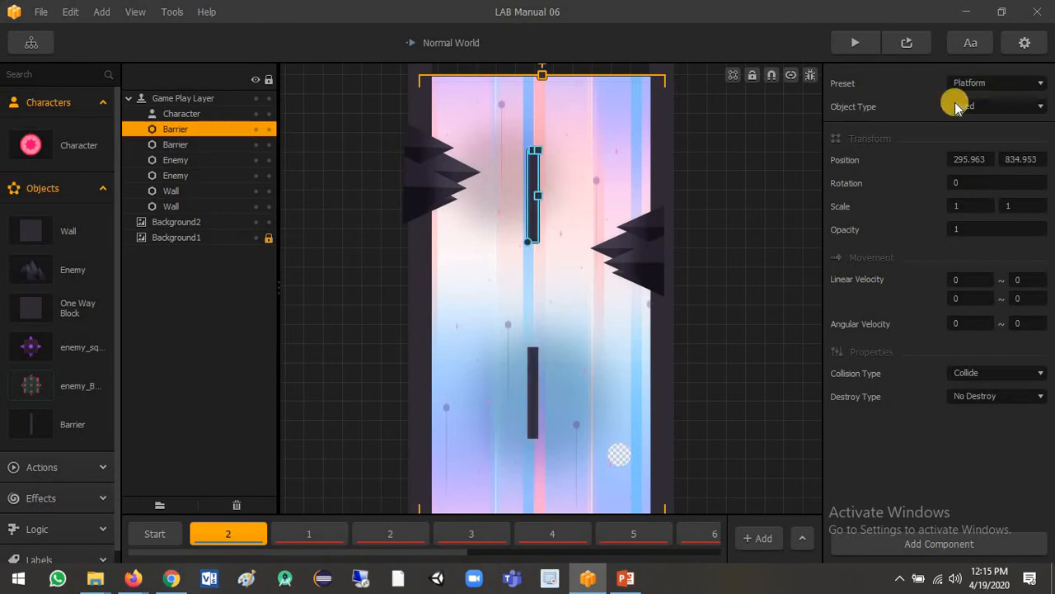
{"action": "left_click", "coordinate": [990, 85]}
{"action": "left_click", "coordinate": [987, 132]}
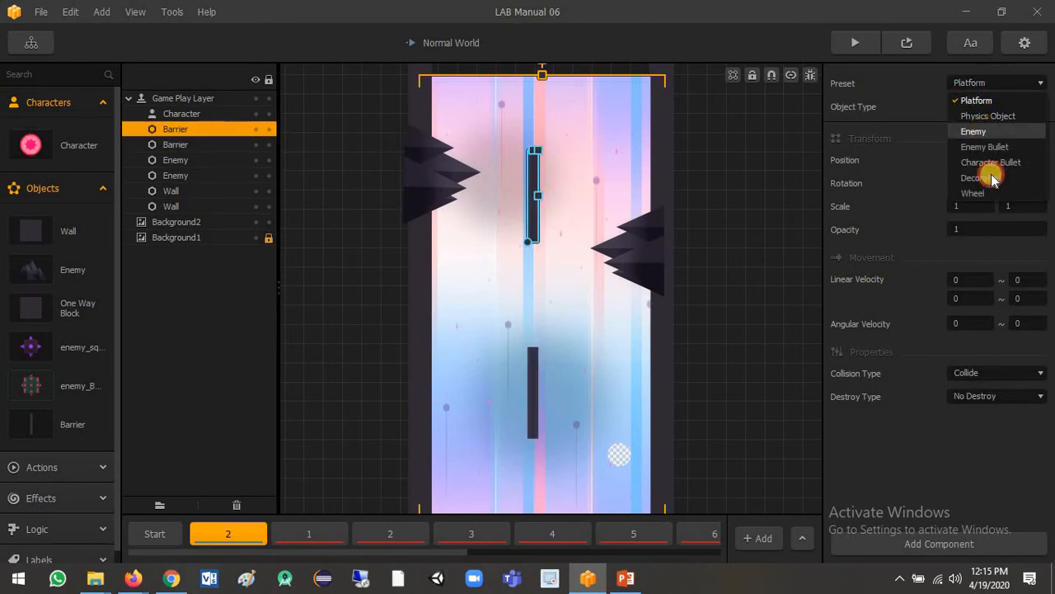
- Add an Advanced Move component to the Character asset
{"action": "left_click", "coordinate": [31, 145]}
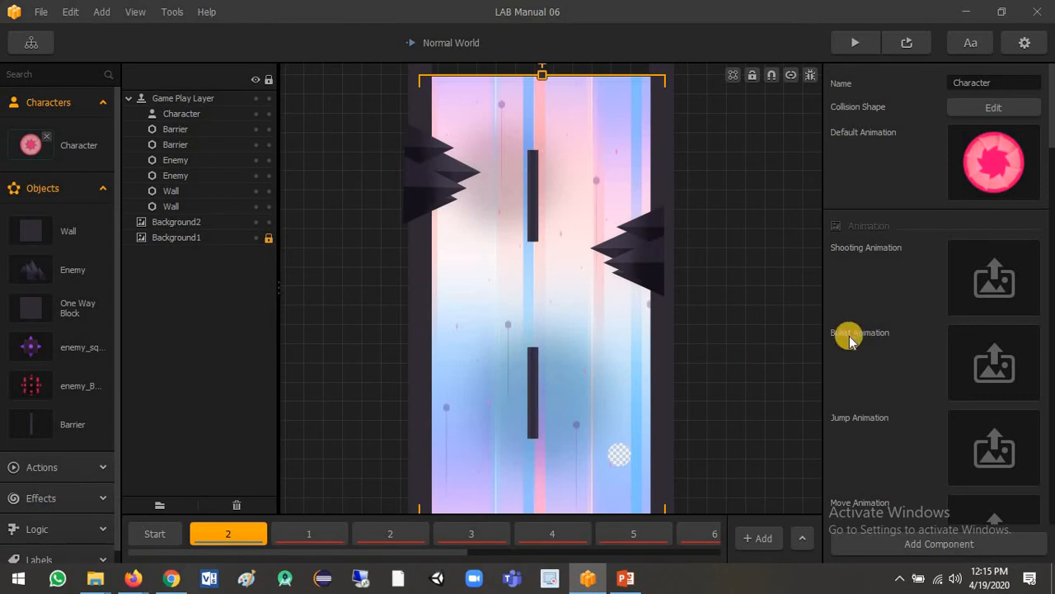
{"action": "scroll", "coordinate": [1045, 238], "scroll_direction": "down", "scroll_amount": 6}
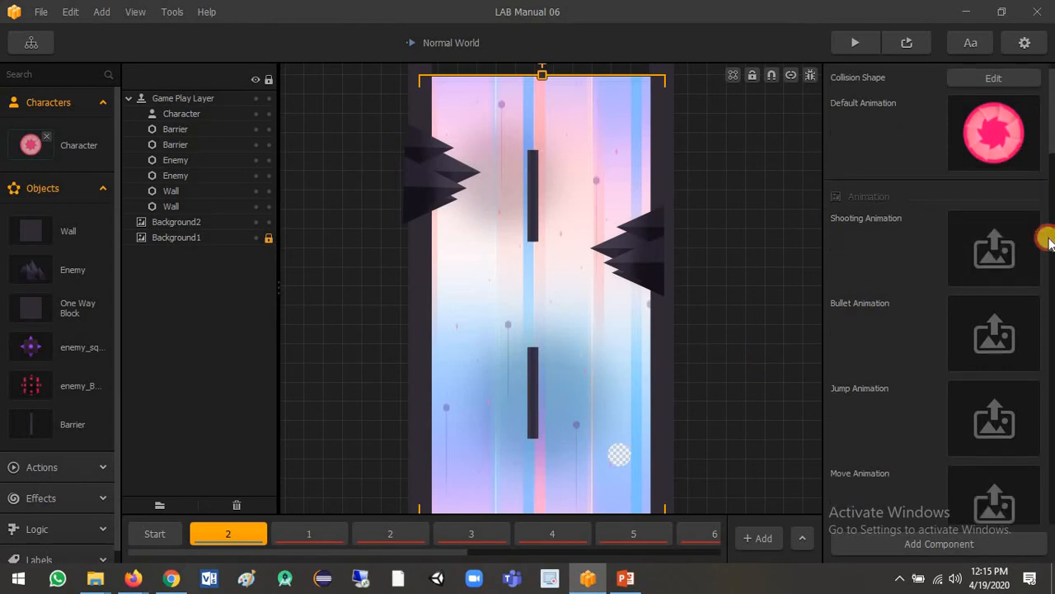
{"action": "left_click", "coordinate": [976, 545]}
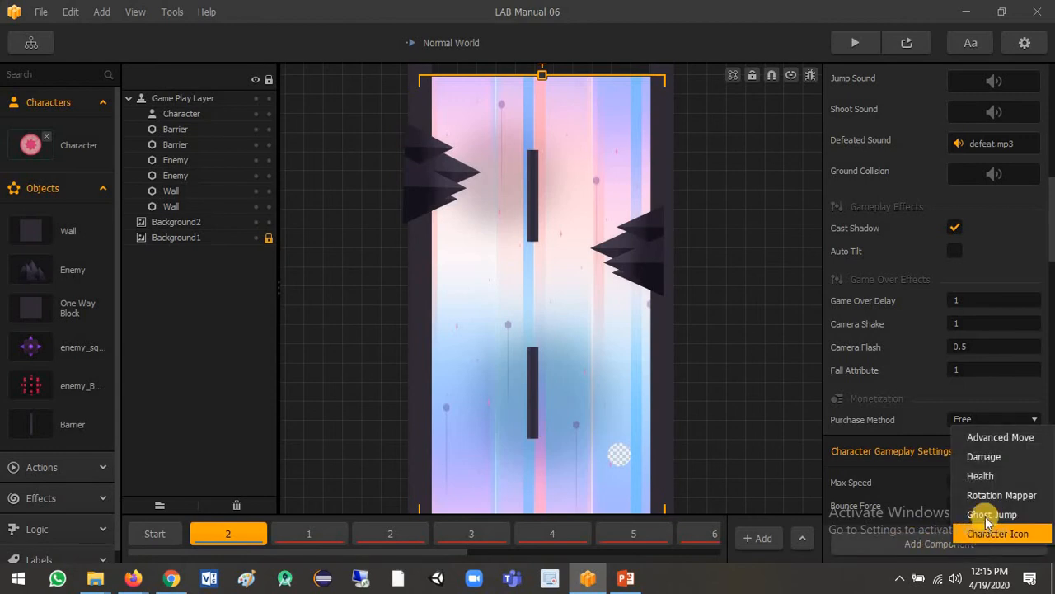
{"action": "left_click", "coordinate": [1004, 438]}
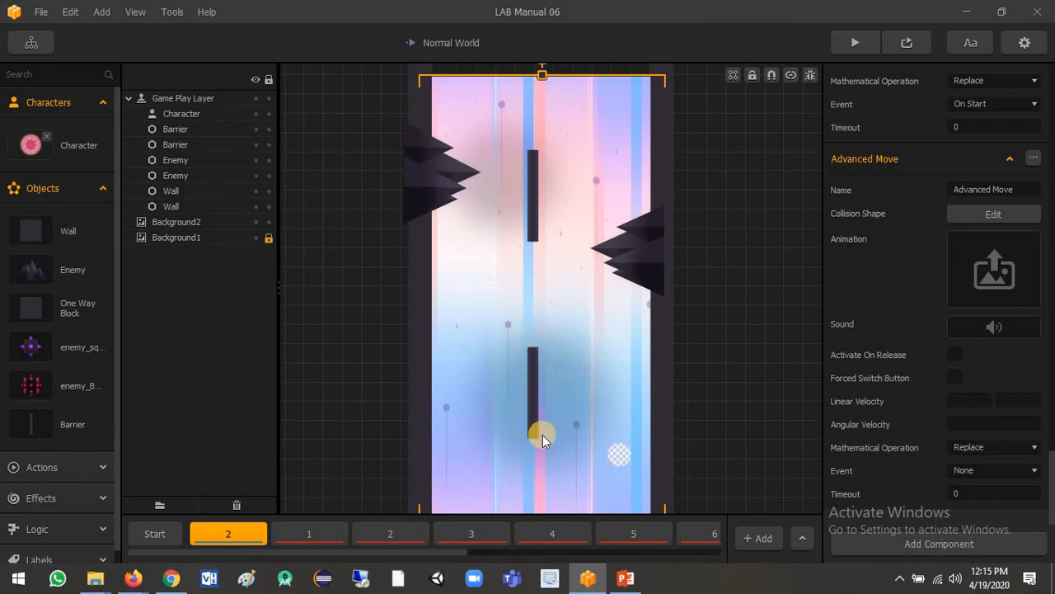
- In the character's new Advanced Move, enable Forced Switch Button, set linear velocity to -2 and 1, and choose the Multiply operation
{"action": "left_click", "coordinate": [957, 378]}
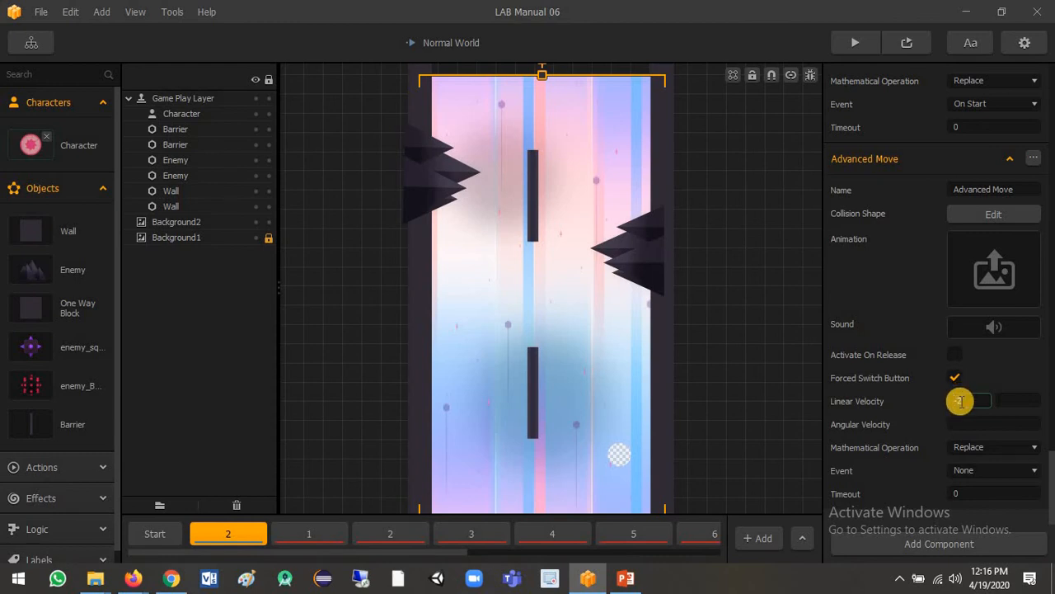
{"action": "type", "text": "-2"}
{"action": "left_click", "coordinate": [1010, 401]}
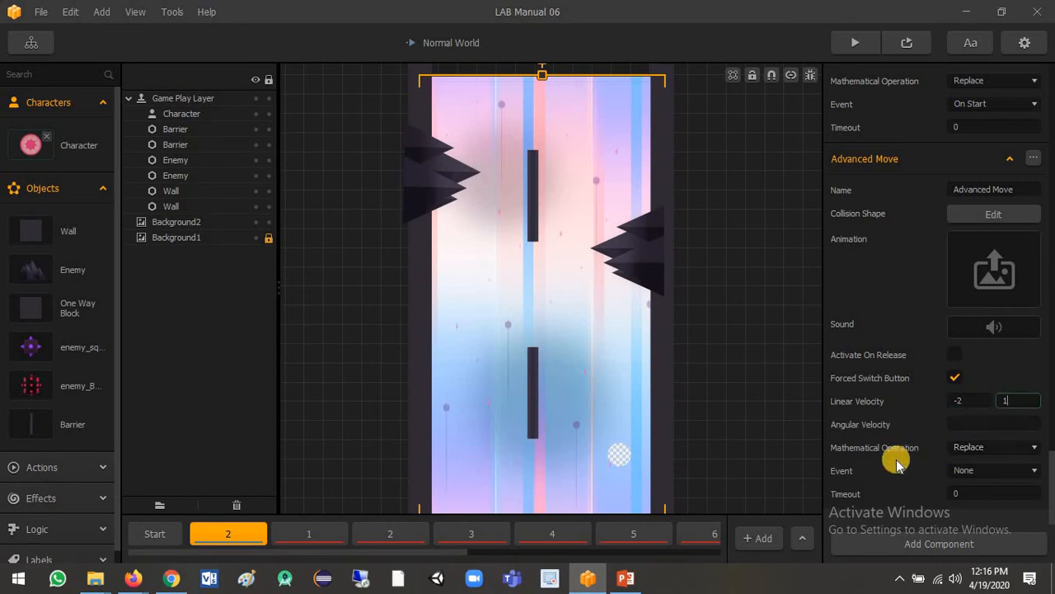
{"action": "left_click", "coordinate": [970, 449]}
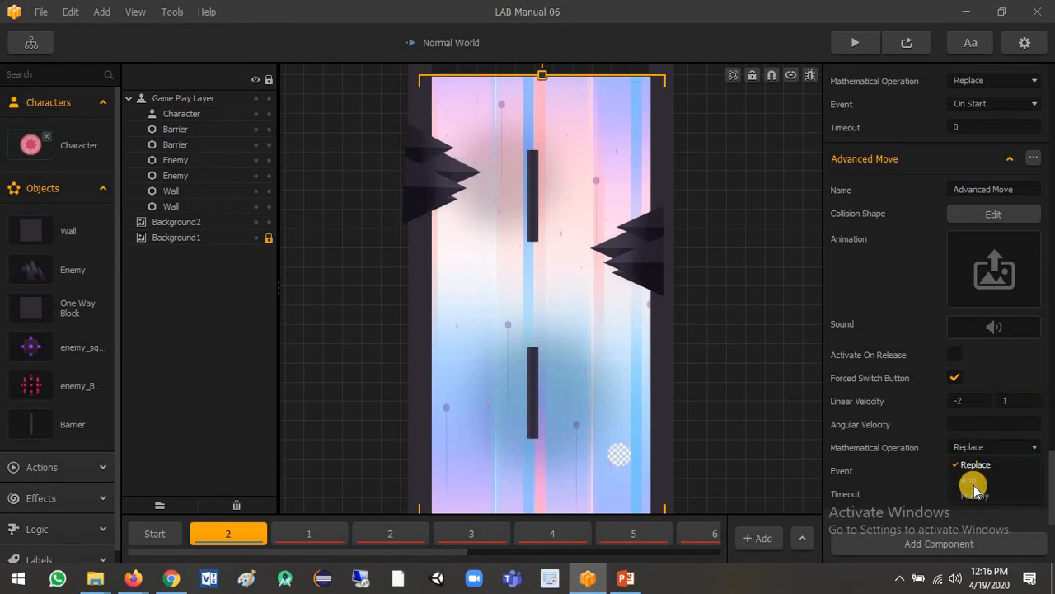
{"action": "left_click", "coordinate": [974, 495]}
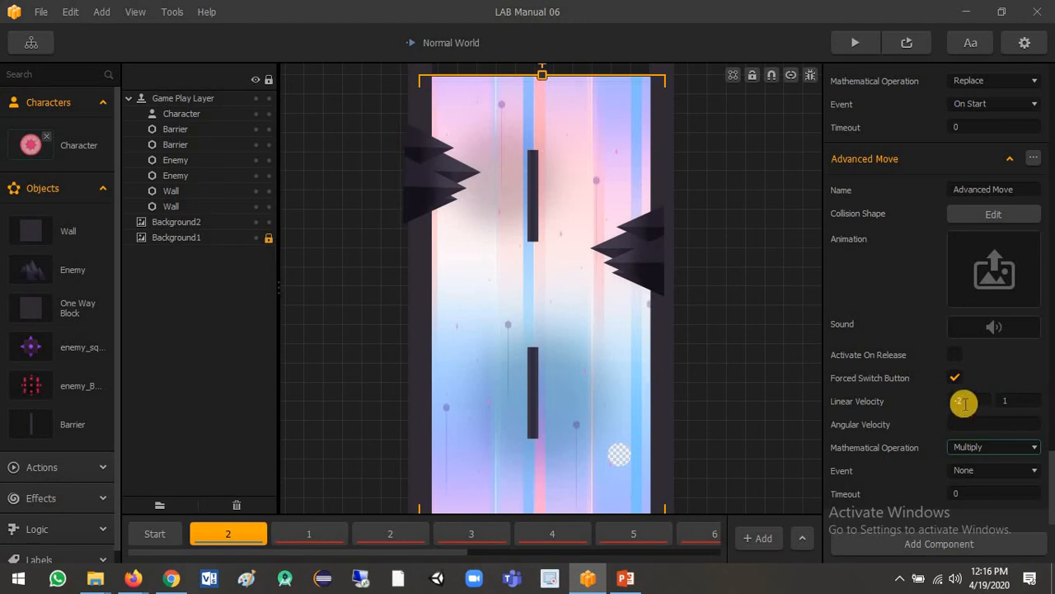
- Trigger the character's new Advanced Move on Collision with the Barrier asset, using a timeout of 0.001
{"action": "left_click", "coordinate": [1013, 470]}
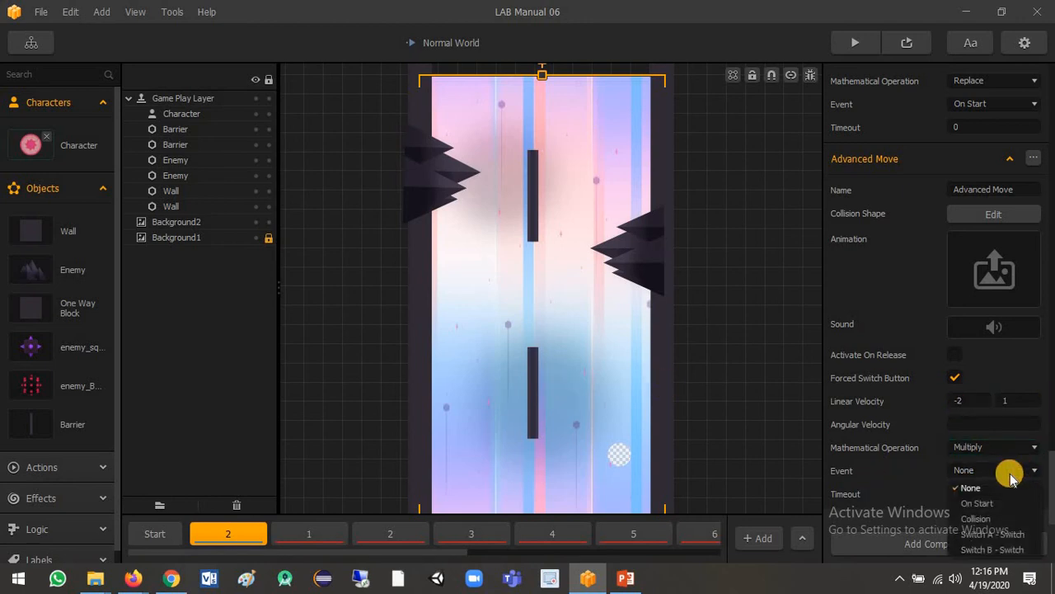
{"action": "left_click", "coordinate": [979, 518]}
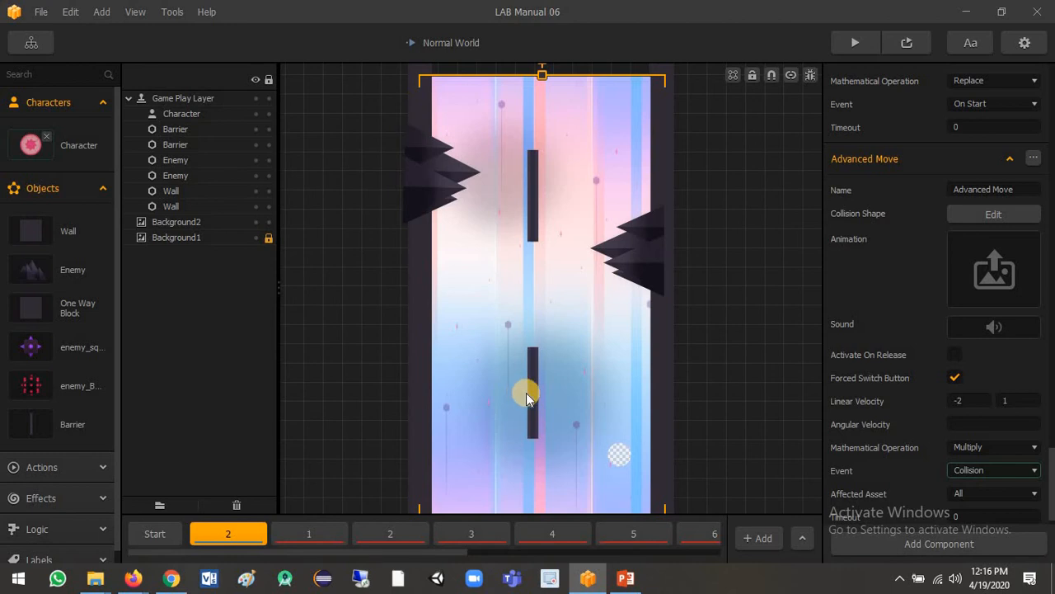
{"action": "scroll", "coordinate": [937, 448], "scroll_direction": "down", "scroll_amount": 1}
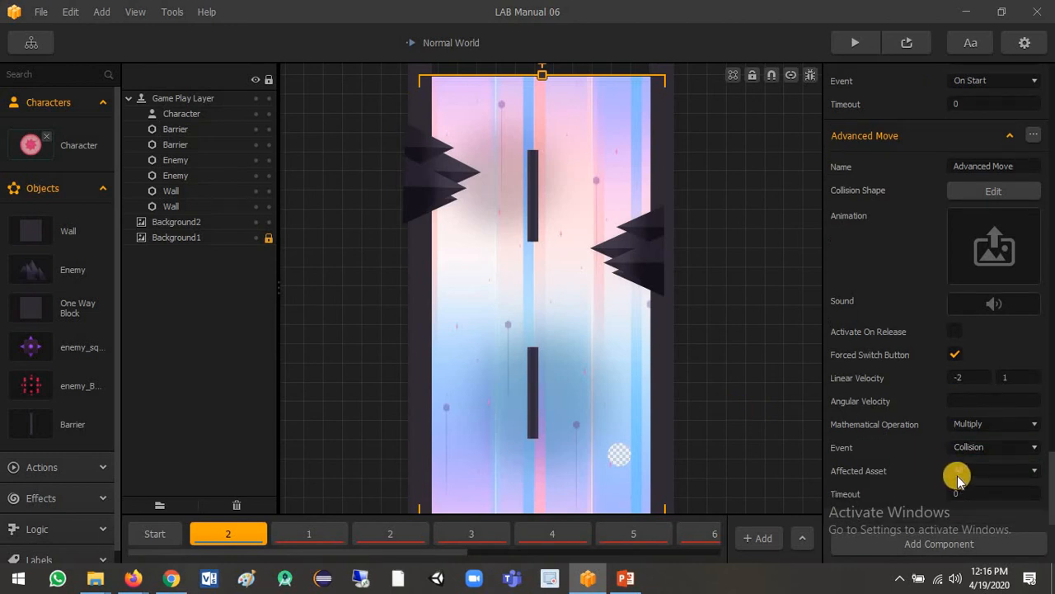
{"action": "left_click", "coordinate": [972, 477]}
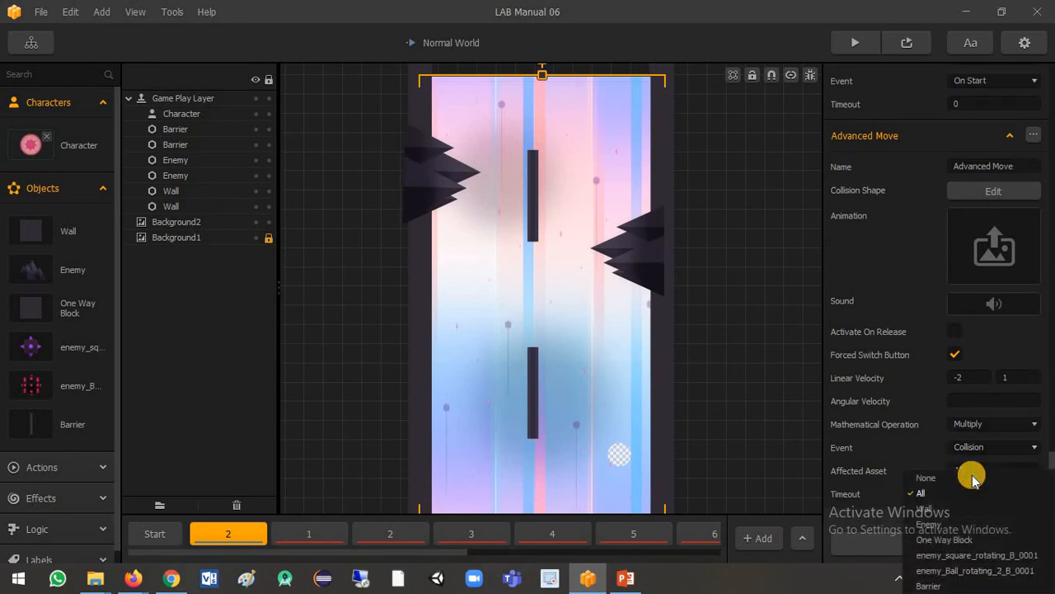
{"action": "left_click", "coordinate": [940, 586]}
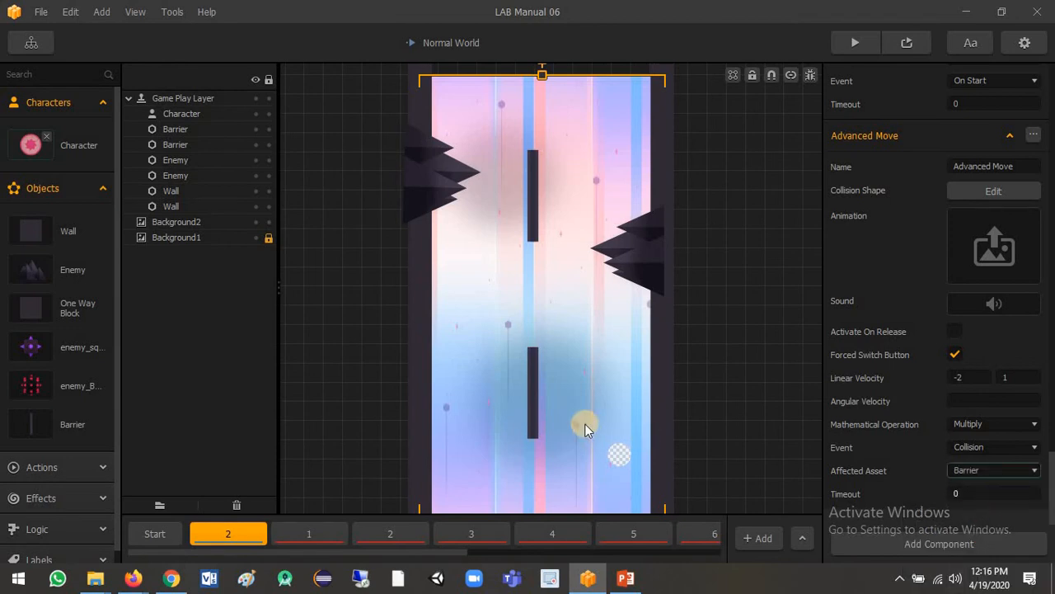
{"action": "left_click", "coordinate": [969, 494]}
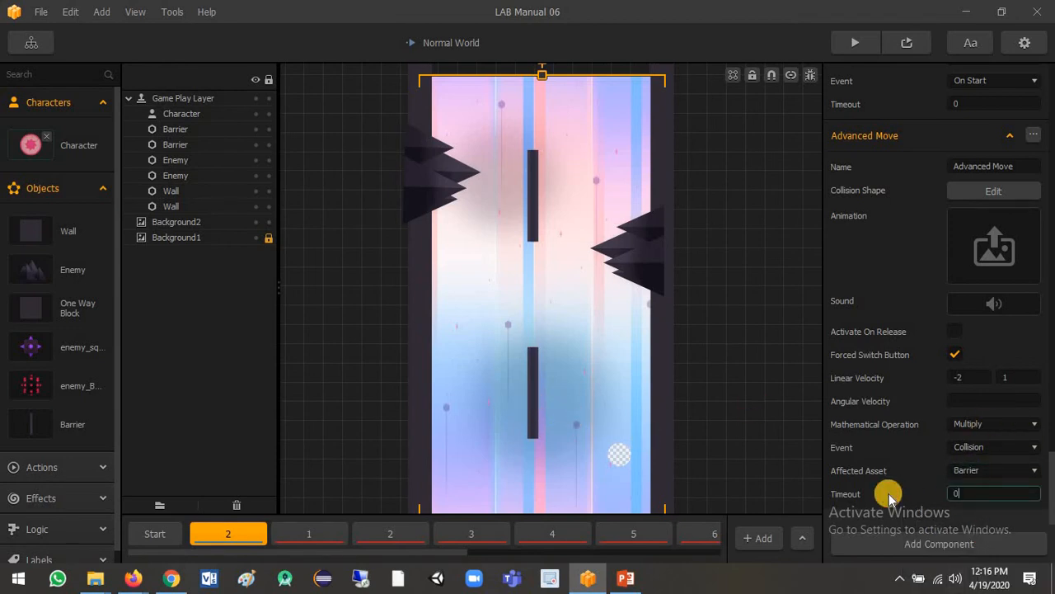
{"action": "type", "text": ".001"}
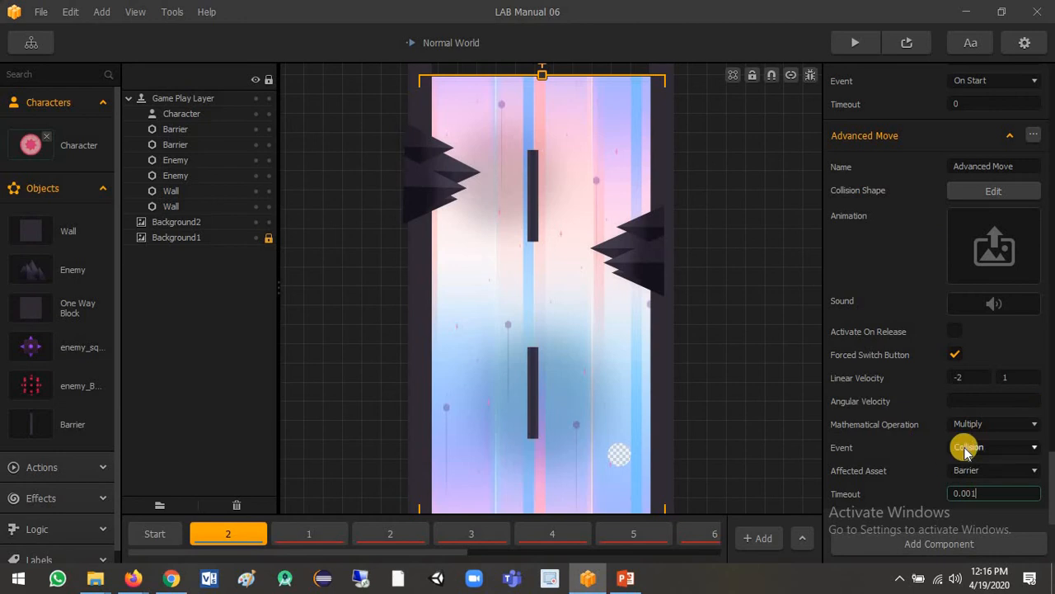
- Add a Damage component to the Barrier asset and set its damage to 0
{"action": "left_click", "coordinate": [21, 424]}
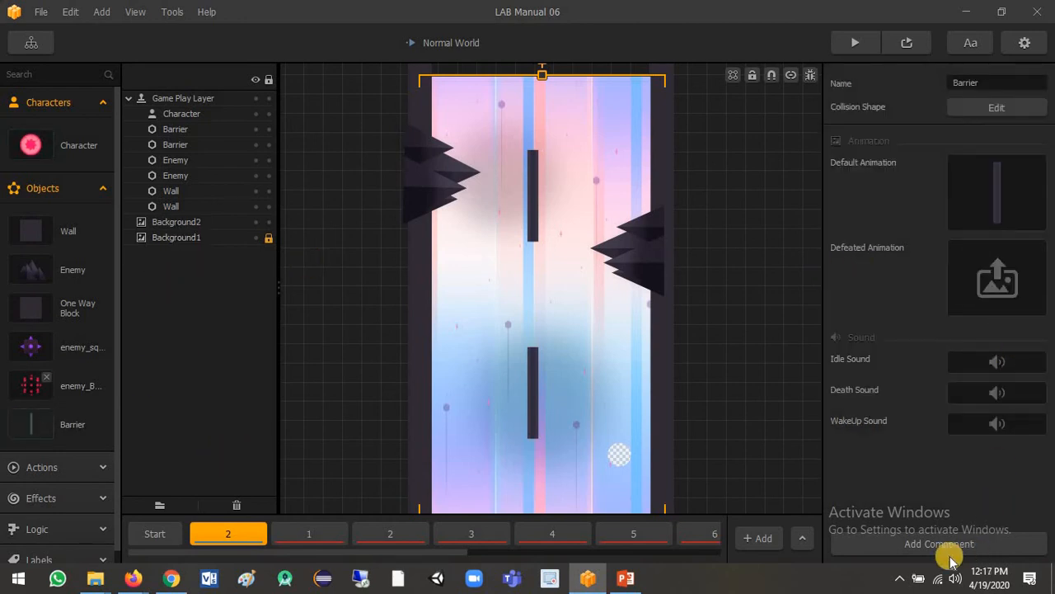
{"action": "left_click", "coordinate": [940, 544]}
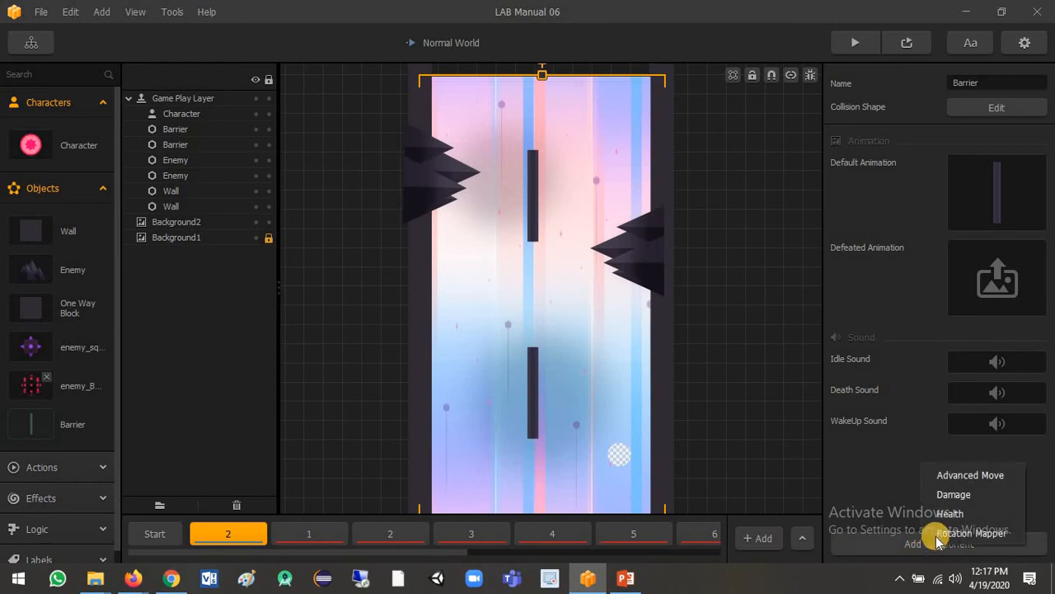
{"action": "left_click", "coordinate": [955, 494]}
{"action": "left_click", "coordinate": [995, 490]}
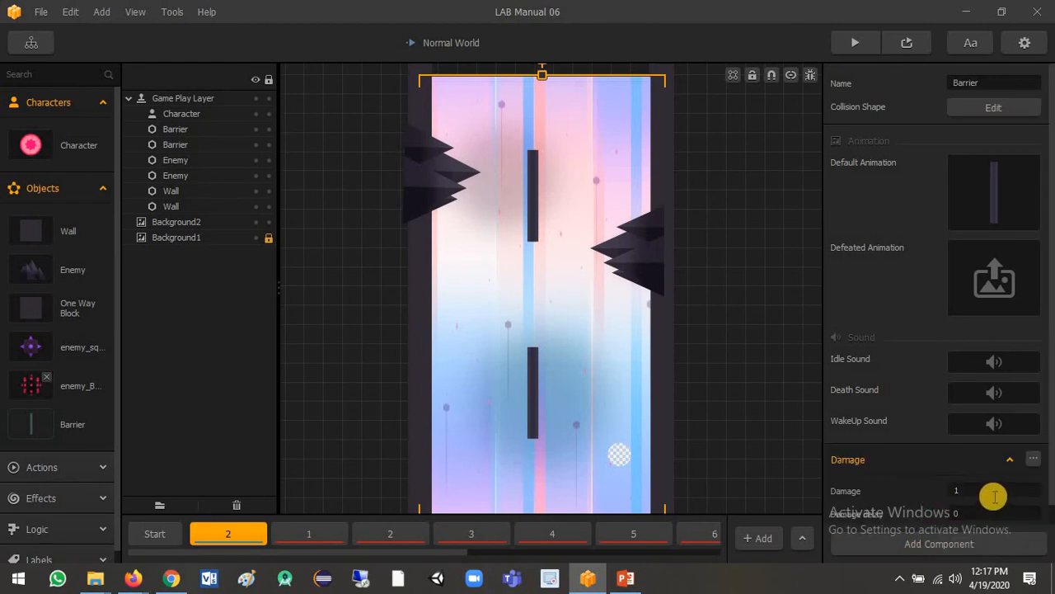
{"action": "left_click", "coordinate": [872, 490]}
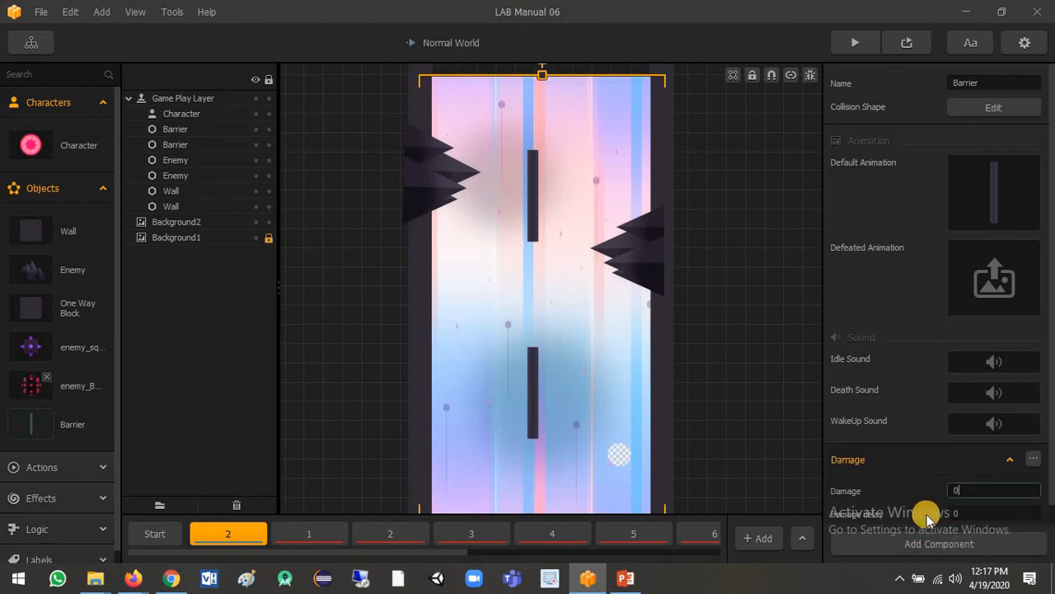
- Add a Health component to the Barrier asset and set its health to 999
{"action": "left_click", "coordinate": [937, 540]}
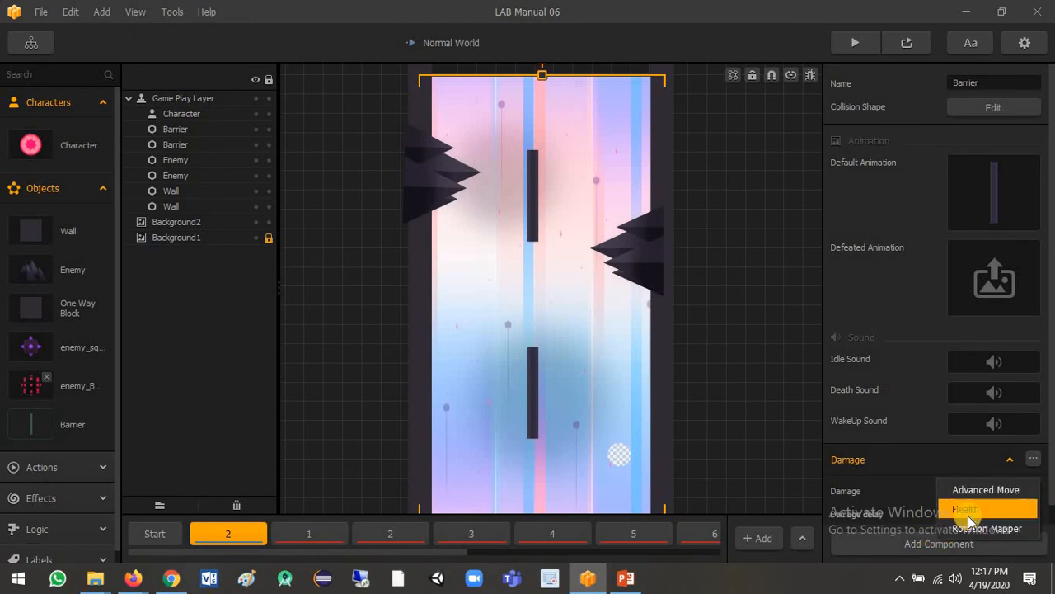
{"action": "left_click", "coordinate": [968, 512]}
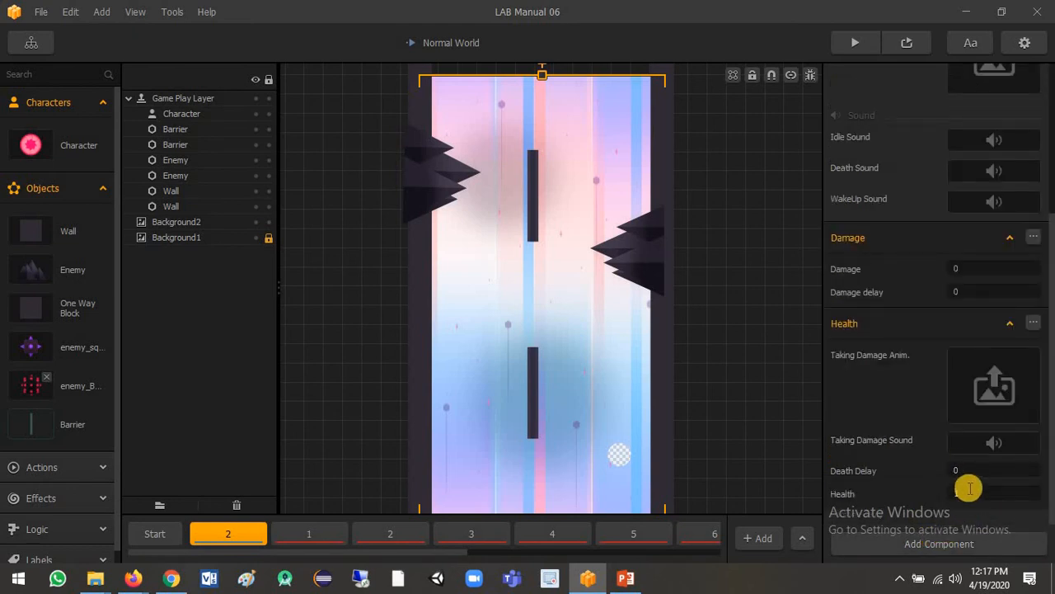
{"action": "left_click", "coordinate": [897, 497]}
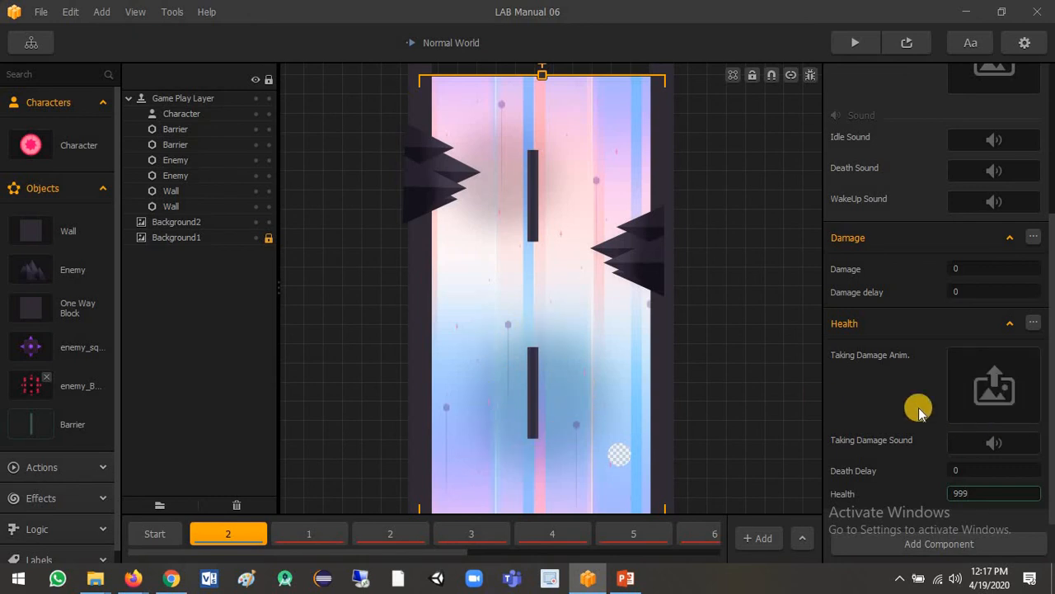
- Load all the frame images from the Barrier folder in Graphics copy as the barrier's Taking Damage animation
{"action": "key", "text": "alt+Tab"}
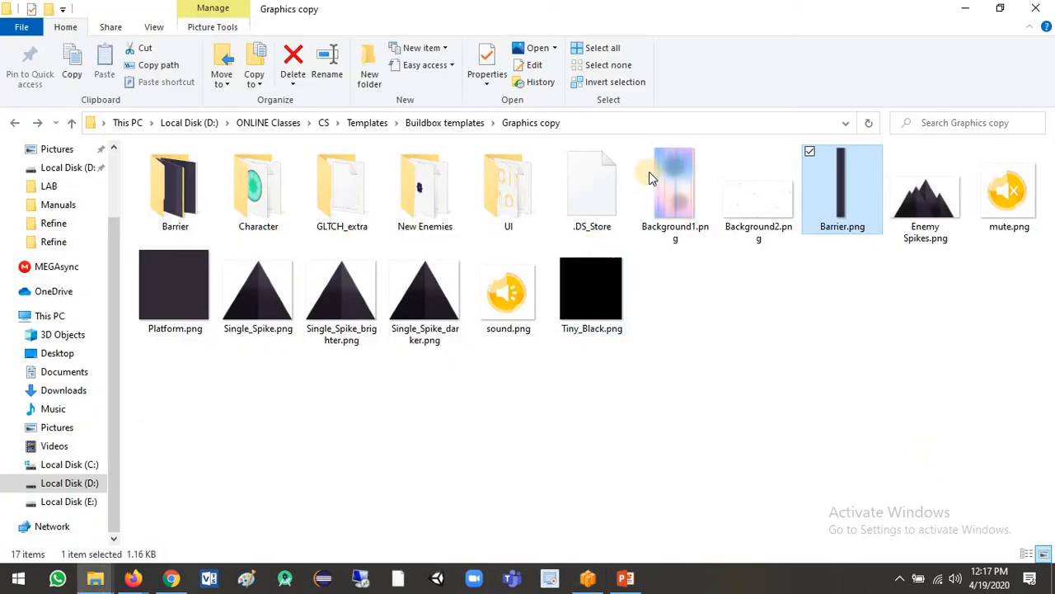
{"action": "double_click", "coordinate": [202, 231]}
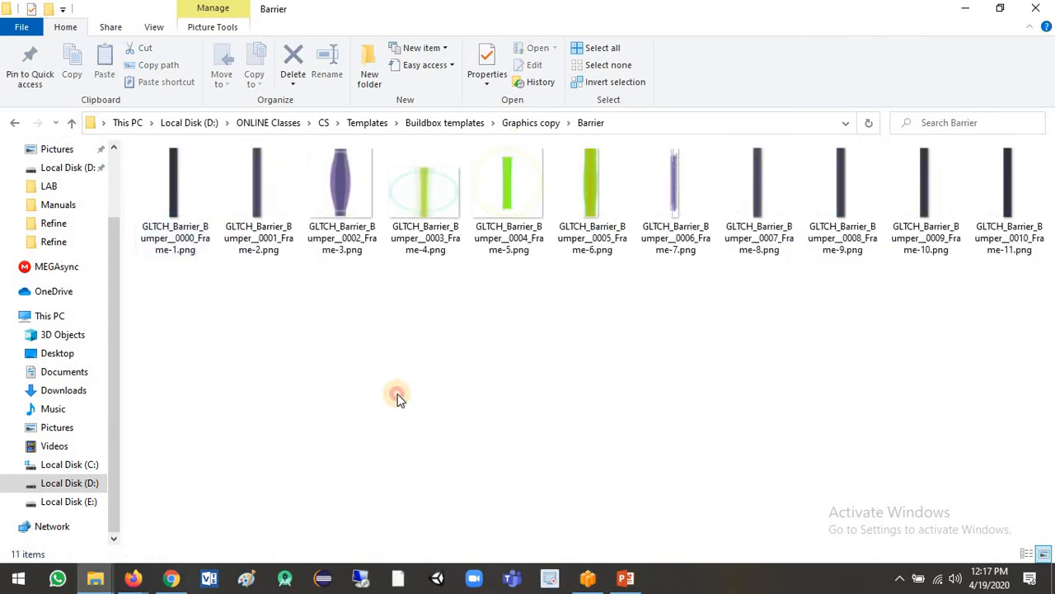
{"action": "key", "text": "ctrl+a"}
{"action": "left_click_drag", "start_coordinate": [349, 176], "coordinate": [999, 419]}
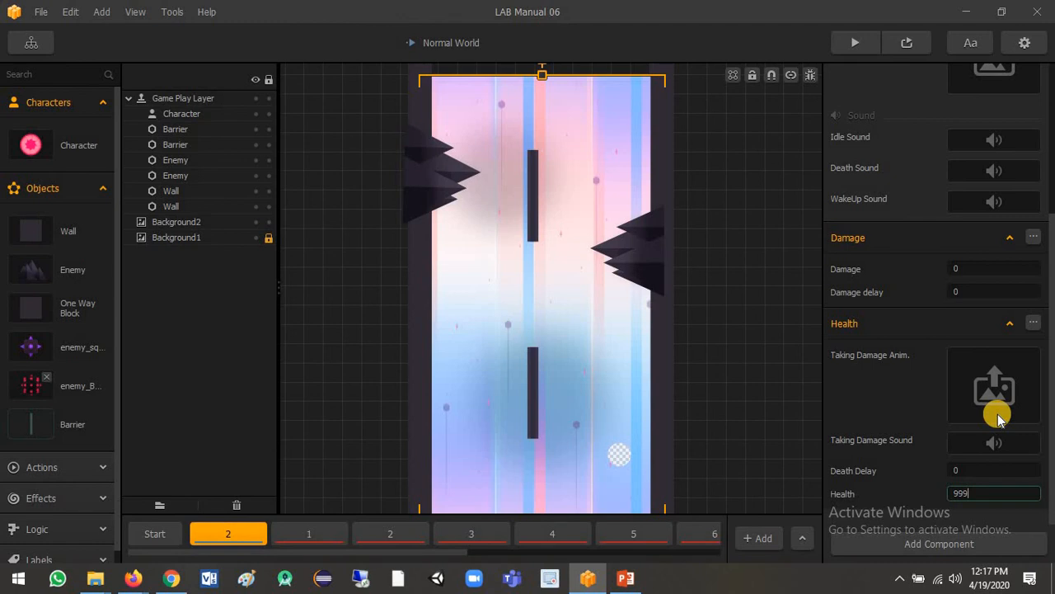
- Preview the game, play through the barriers to test the character's collisions with them, and close the preview
{"action": "left_click", "coordinate": [854, 45]}
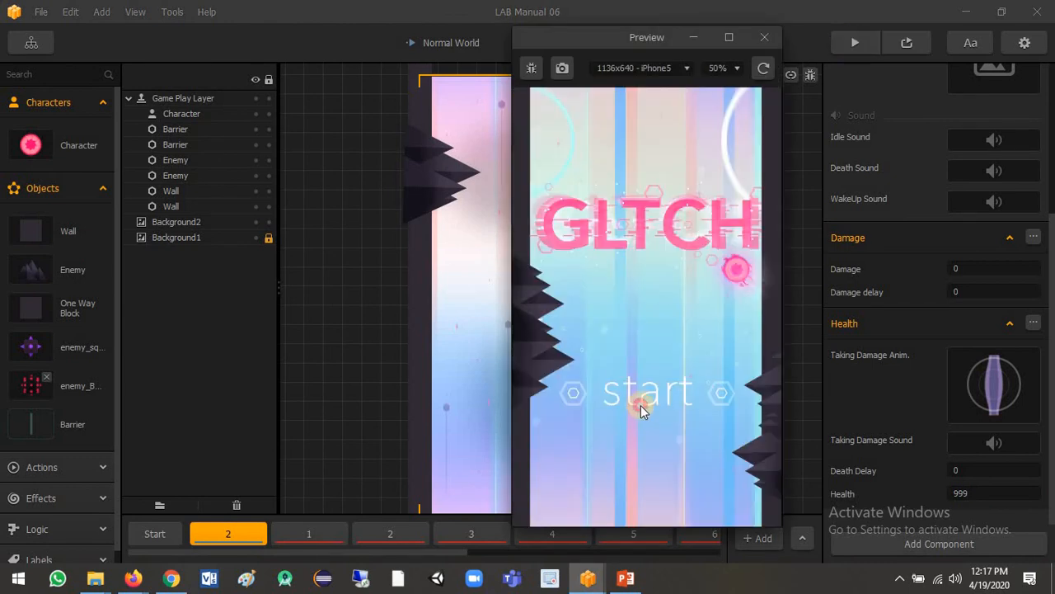
{"action": "left_click", "coordinate": [640, 405]}
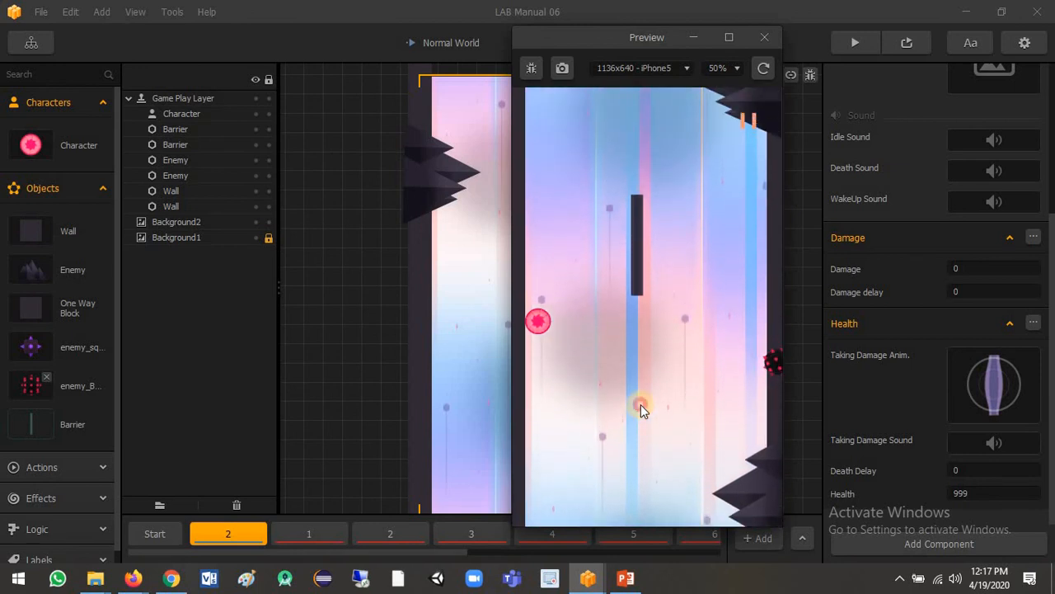
{"action": "left_click", "coordinate": [641, 404]}
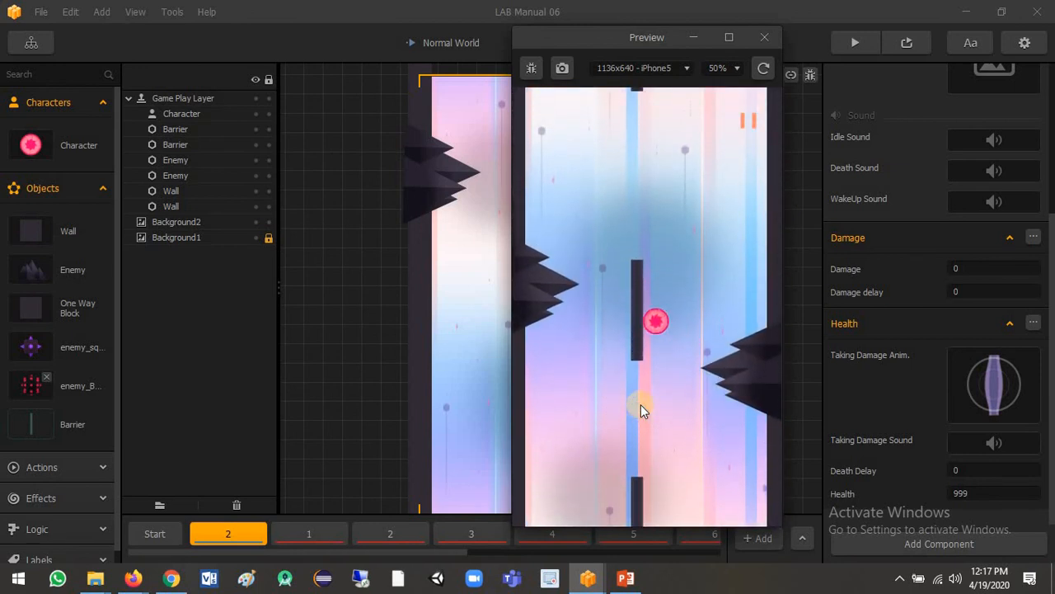
{"action": "left_click", "coordinate": [639, 404]}
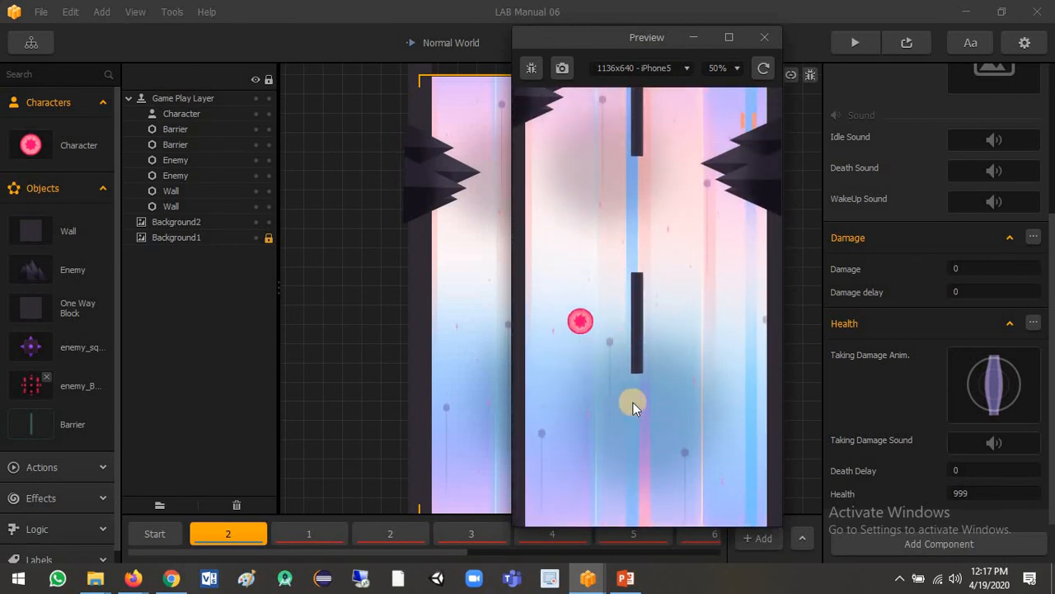
{"action": "left_click", "coordinate": [633, 402]}
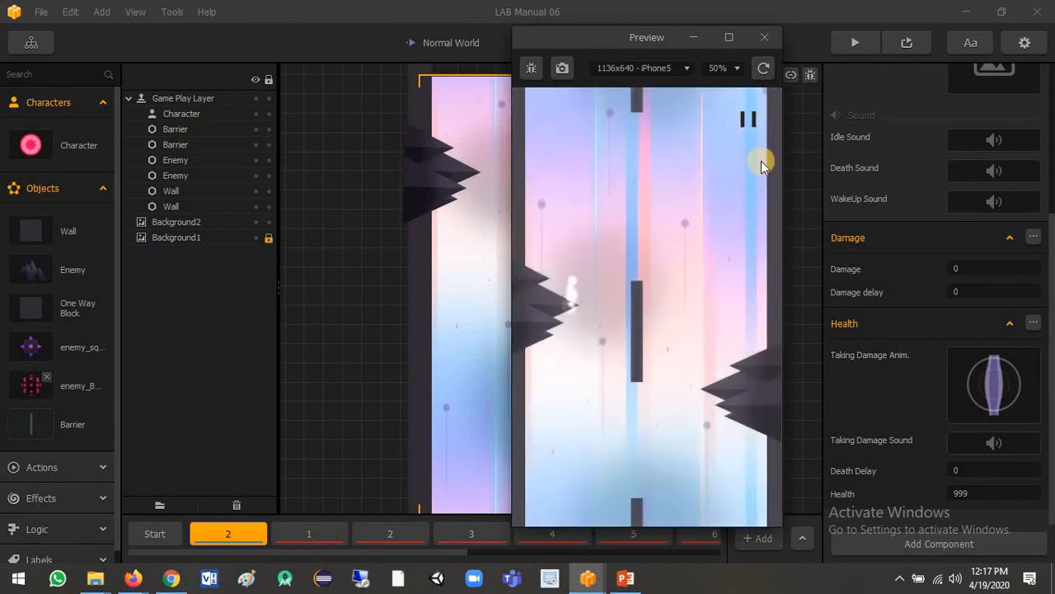
{"action": "left_click", "coordinate": [762, 37]}
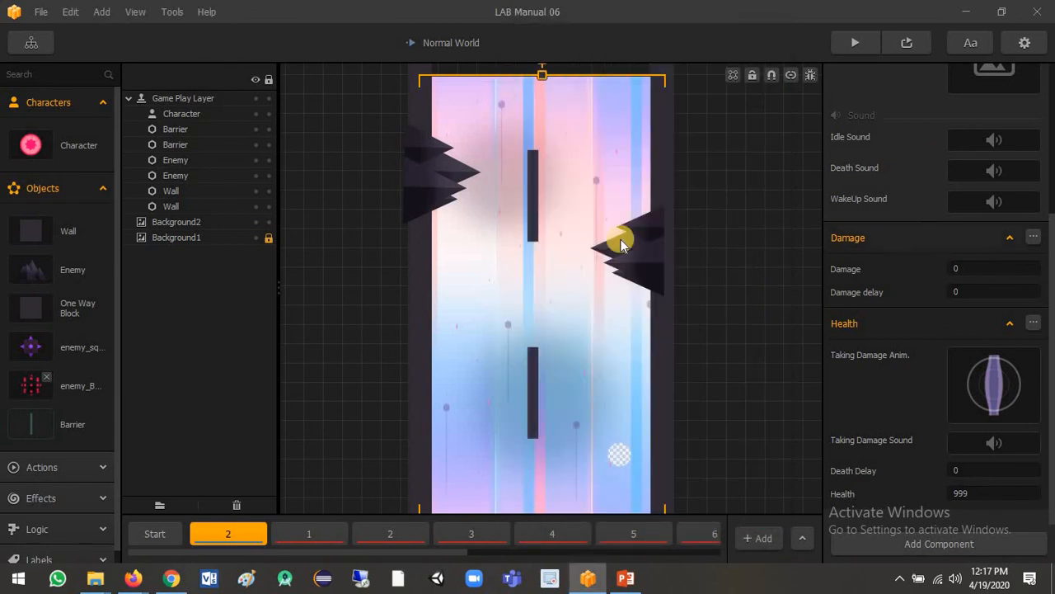
- Add a Damage component to the Character asset below its Advanced Move components
{"action": "left_click", "coordinate": [33, 143]}
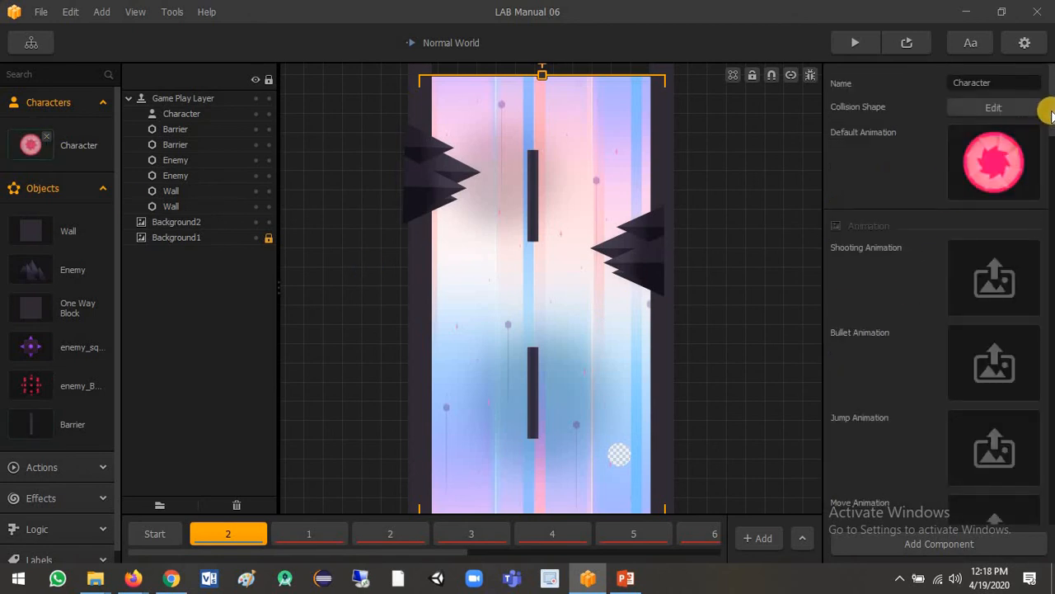
{"action": "left_click_drag", "start_coordinate": [1051, 116], "coordinate": [1050, 461]}
{"action": "left_click", "coordinate": [953, 548]}
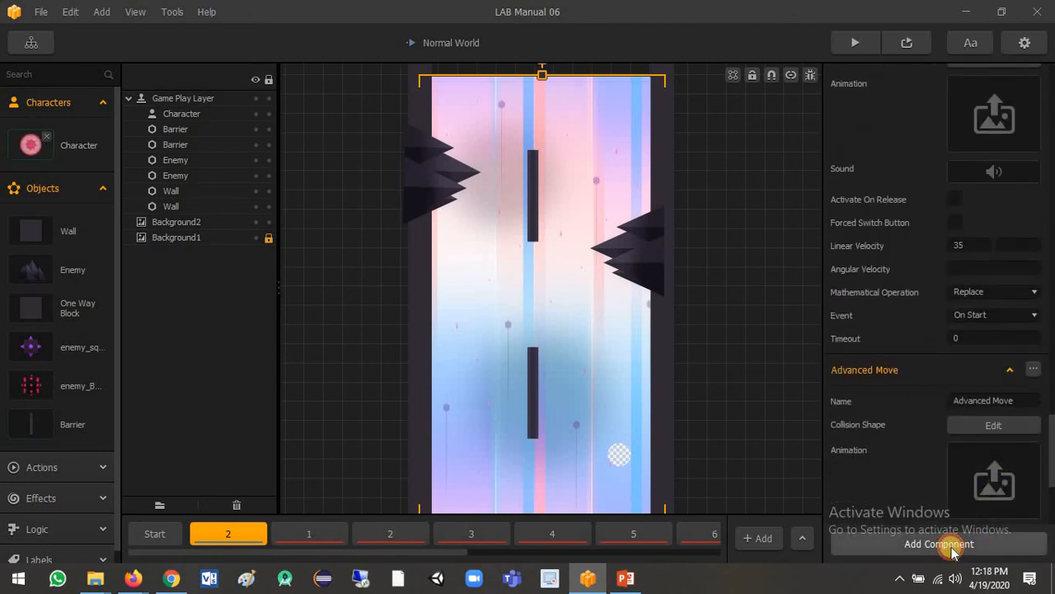
{"action": "left_click", "coordinate": [1002, 458]}
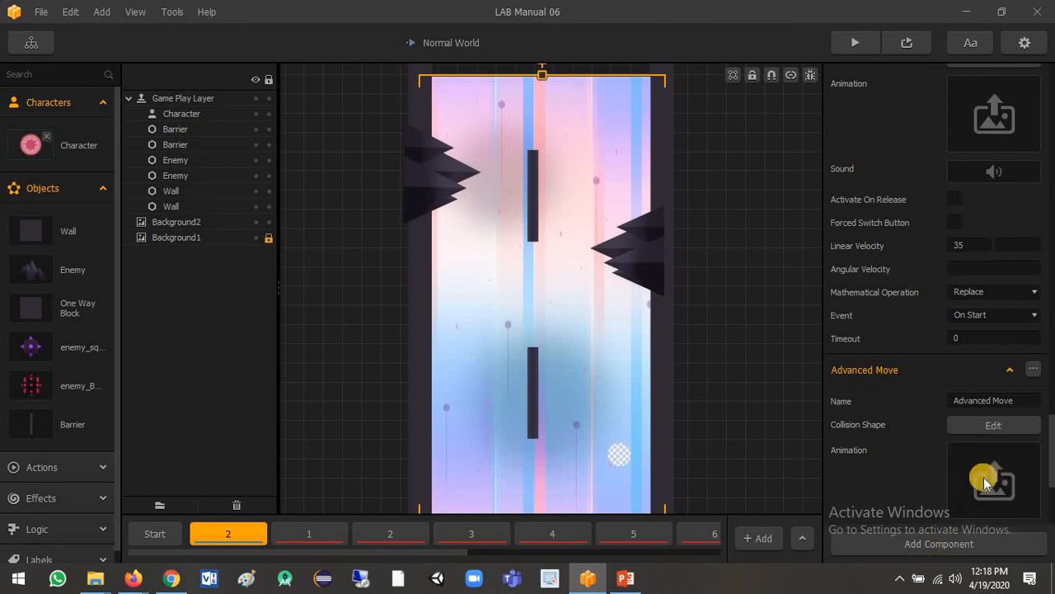
{"action": "left_click", "coordinate": [964, 468]}
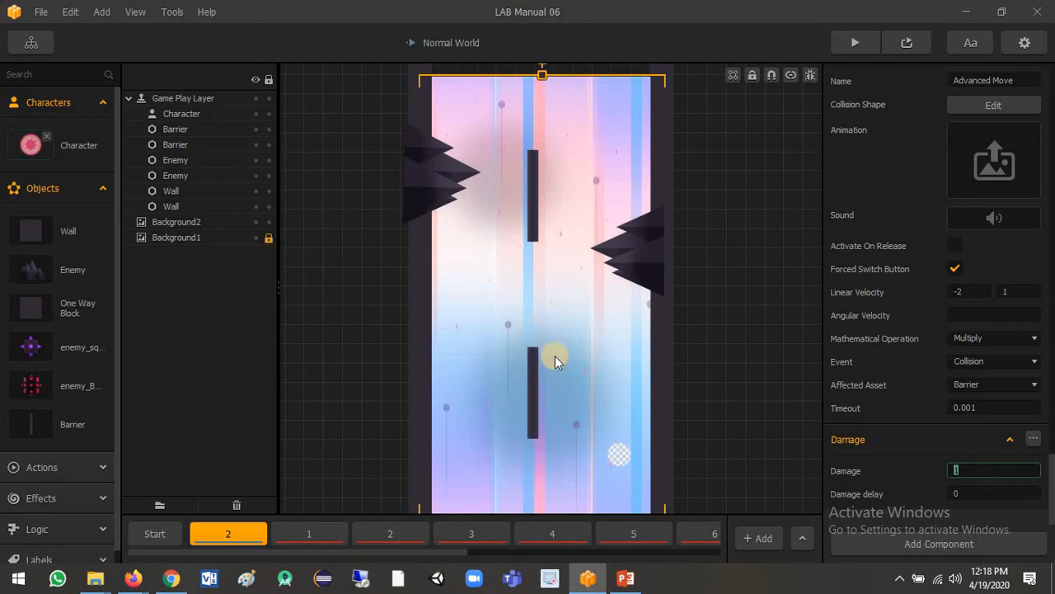
- Preview the game again and play it to test how the barriers react with the character's Damage component
{"action": "left_click", "coordinate": [857, 44]}
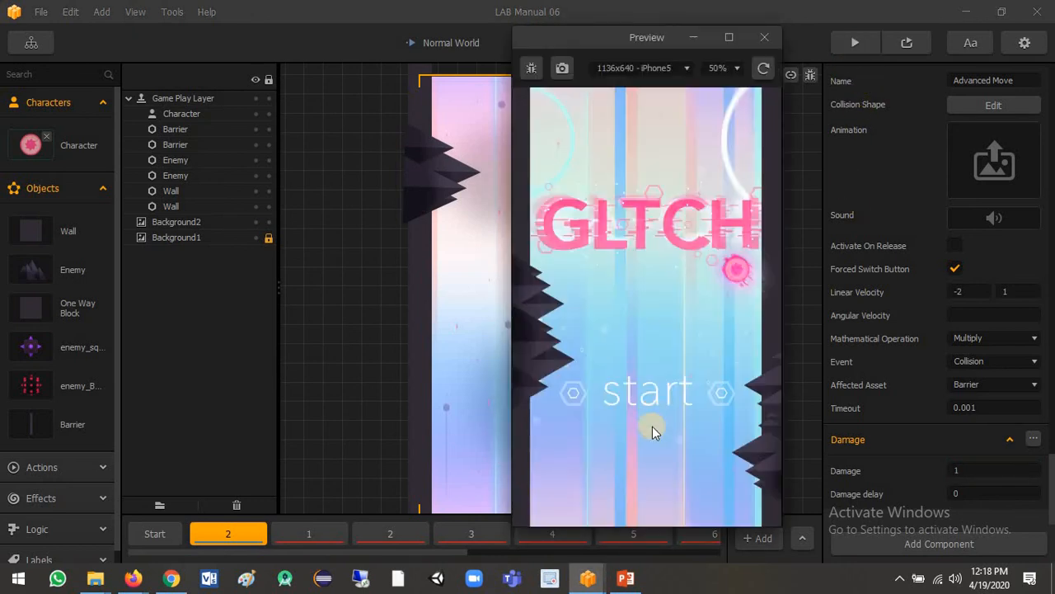
{"action": "left_click", "coordinate": [651, 398]}
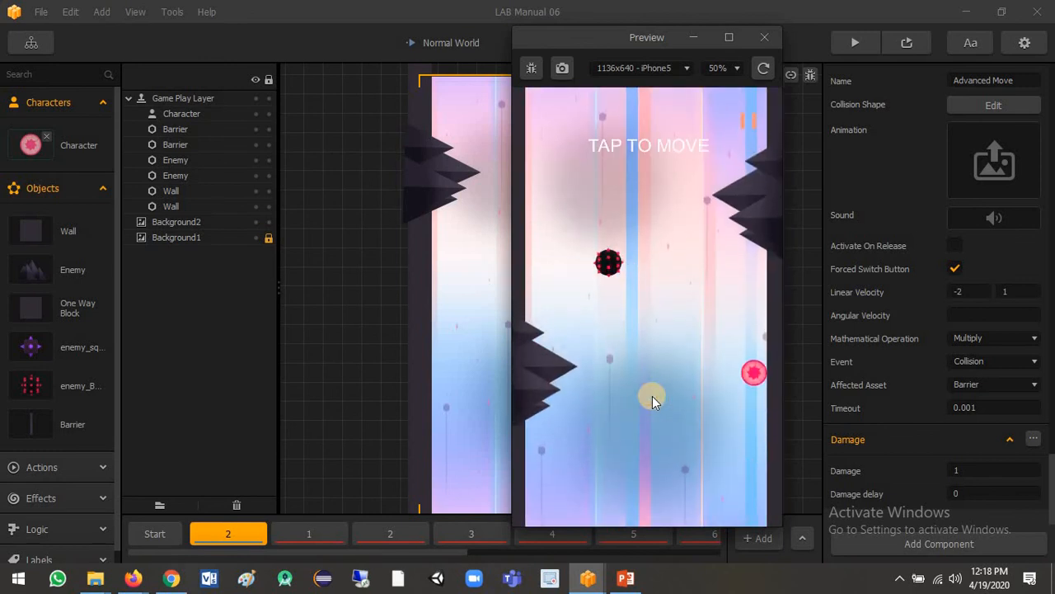
{"action": "left_click", "coordinate": [652, 395]}
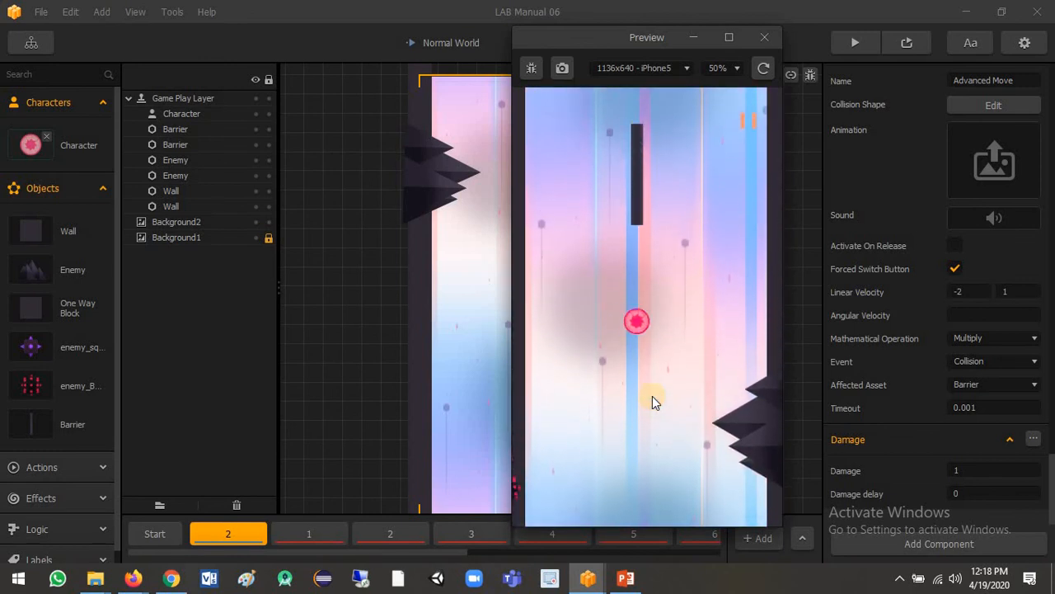
{"action": "left_click", "coordinate": [652, 396]}
{"action": "left_click", "coordinate": [652, 396]}
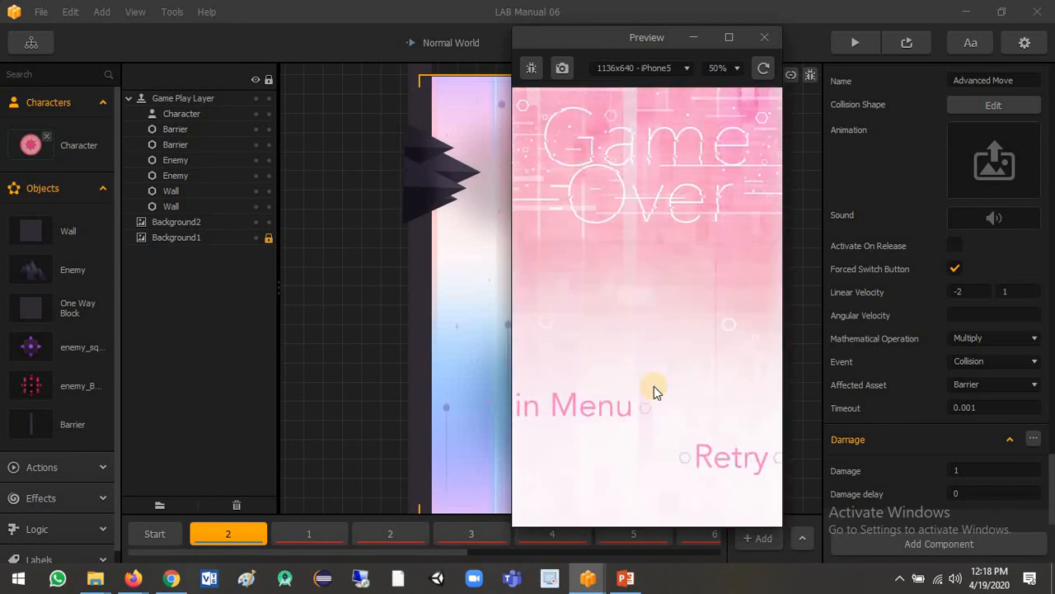
- Switch to the PowerPoint presentation and show the "We have finished!!!" slide in the slide show
{"action": "left_click", "coordinate": [626, 578]}
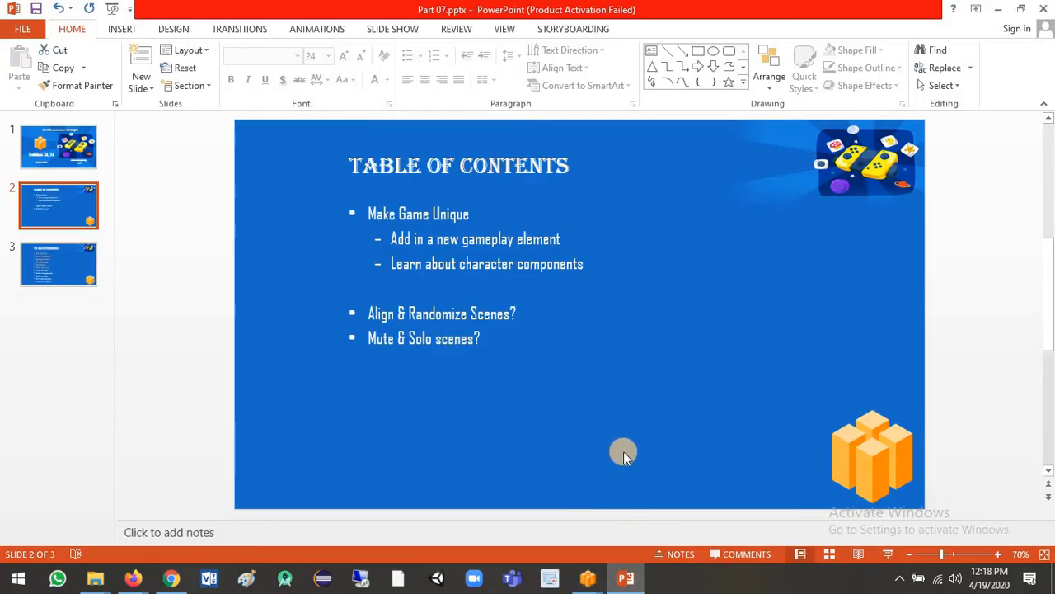
{"action": "left_click", "coordinate": [886, 555]}
{"action": "left_click", "coordinate": [881, 558]}
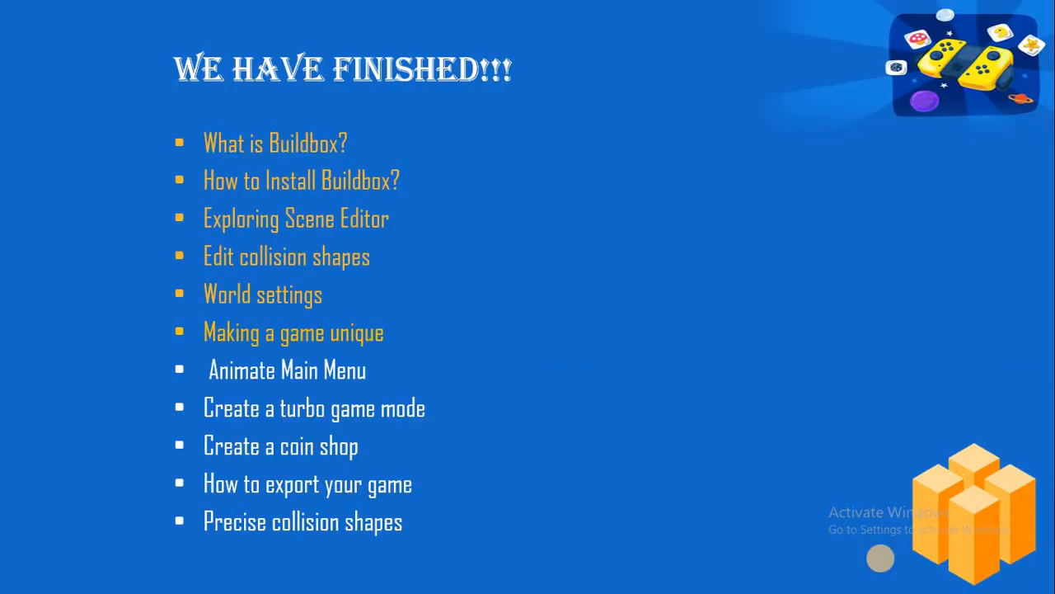